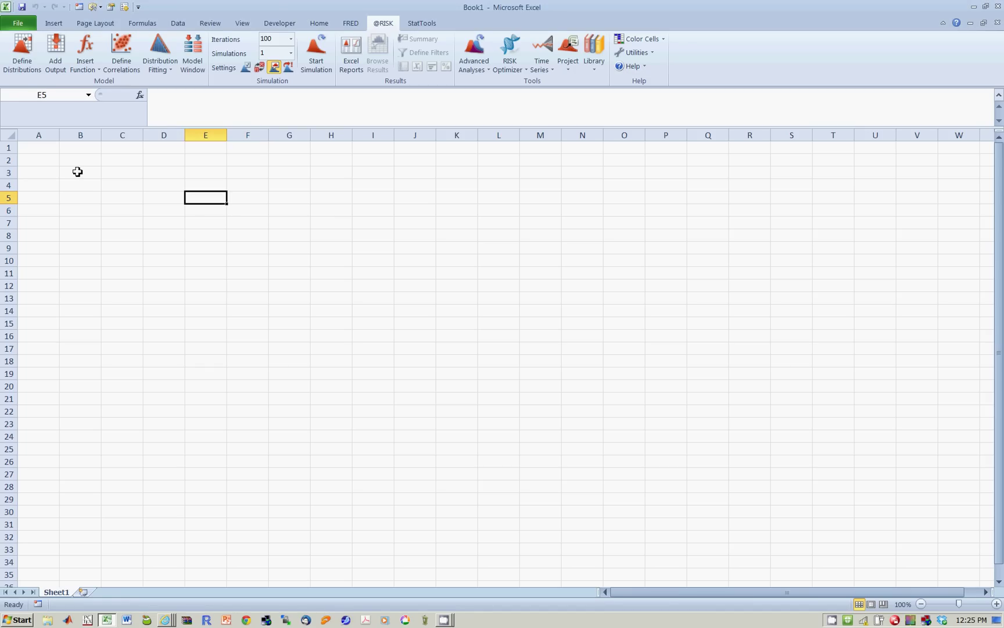
Step: Label cells B2:B5 as q1, q2, alpha and beta
{"action": "left_click", "coordinate": [78, 172]}
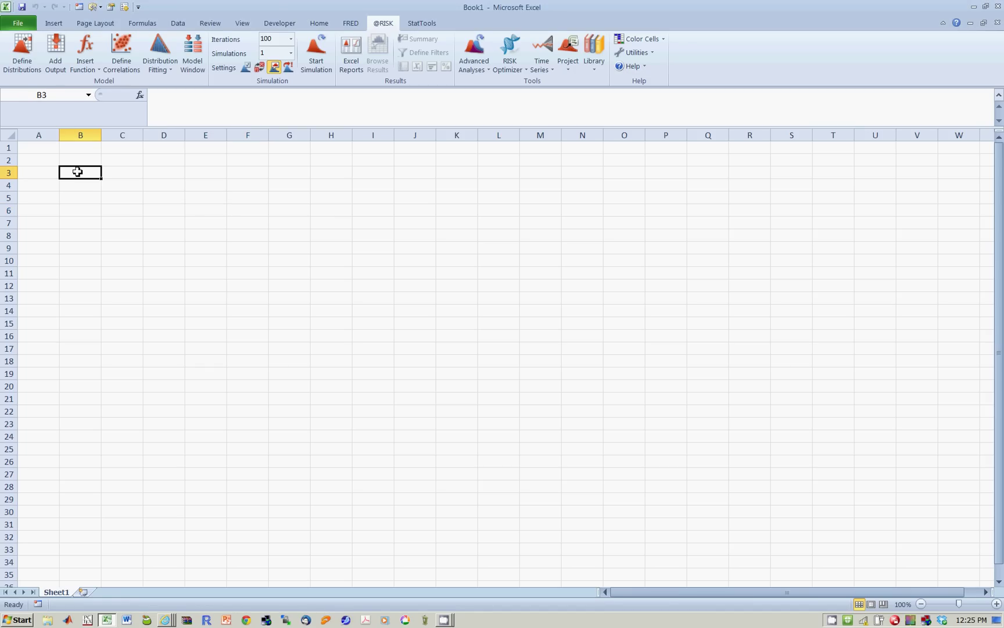
{"action": "key", "text": "Up"}
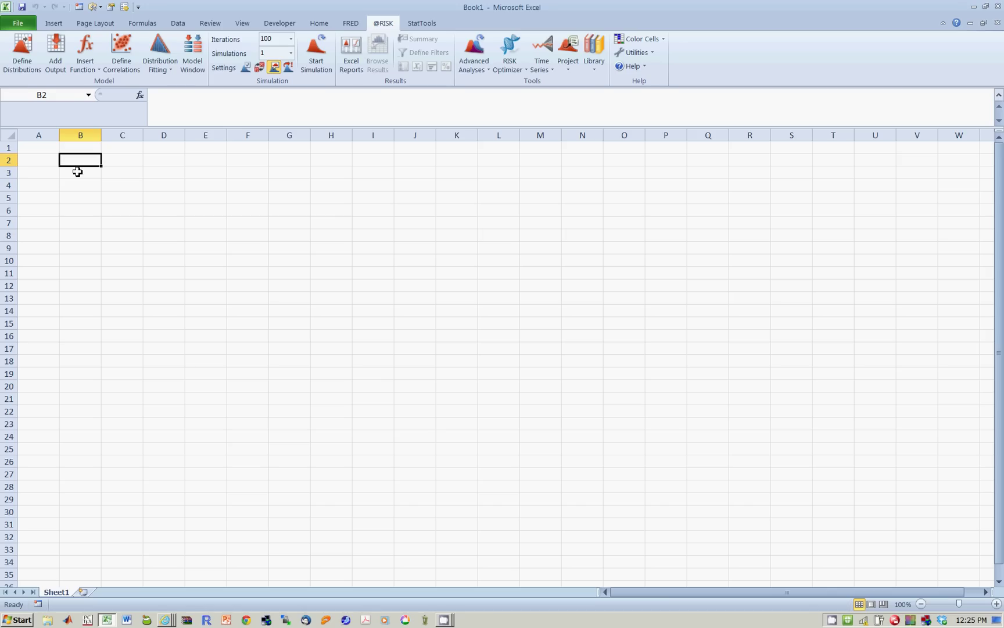
{"action": "type", "text": "q1"}
{"action": "key", "text": "Return"}
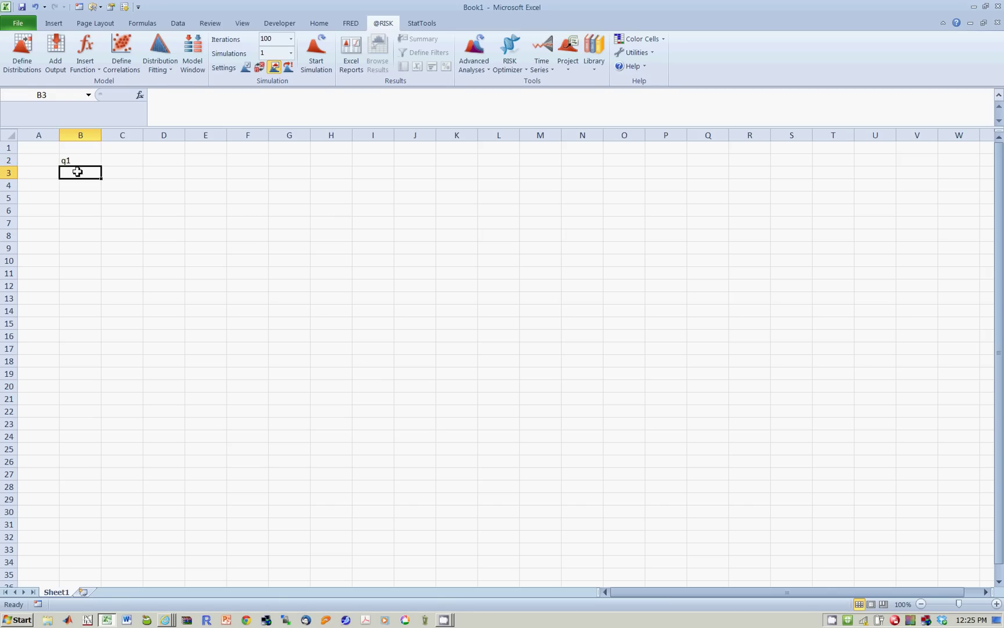
{"action": "type", "text": "q2"}
{"action": "key", "text": "Return"}
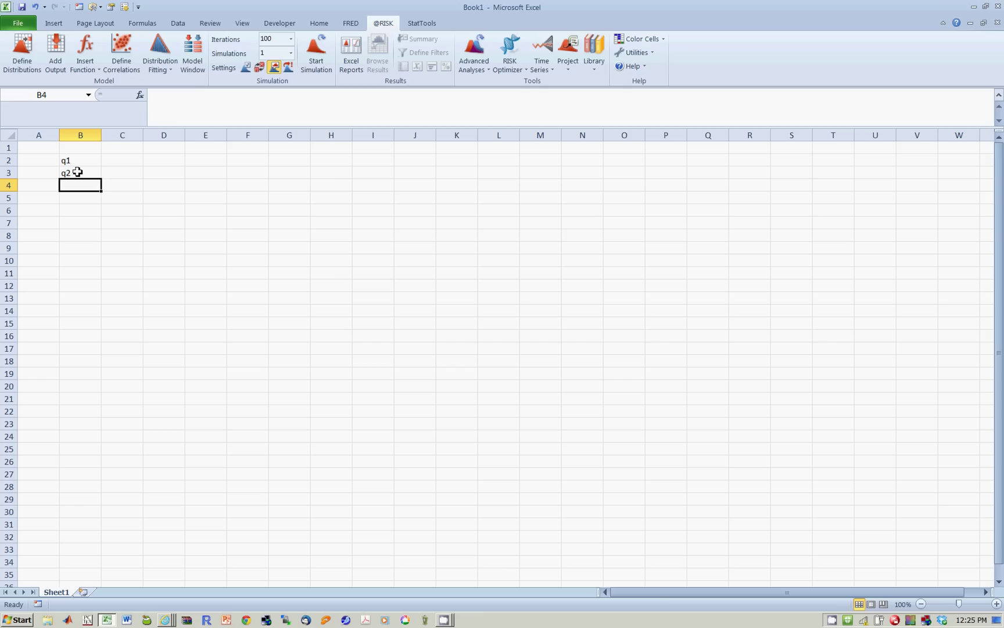
{"action": "type", "text": "alpha"}
{"action": "key", "text": "Return"}
{"action": "type", "text": "beta"}
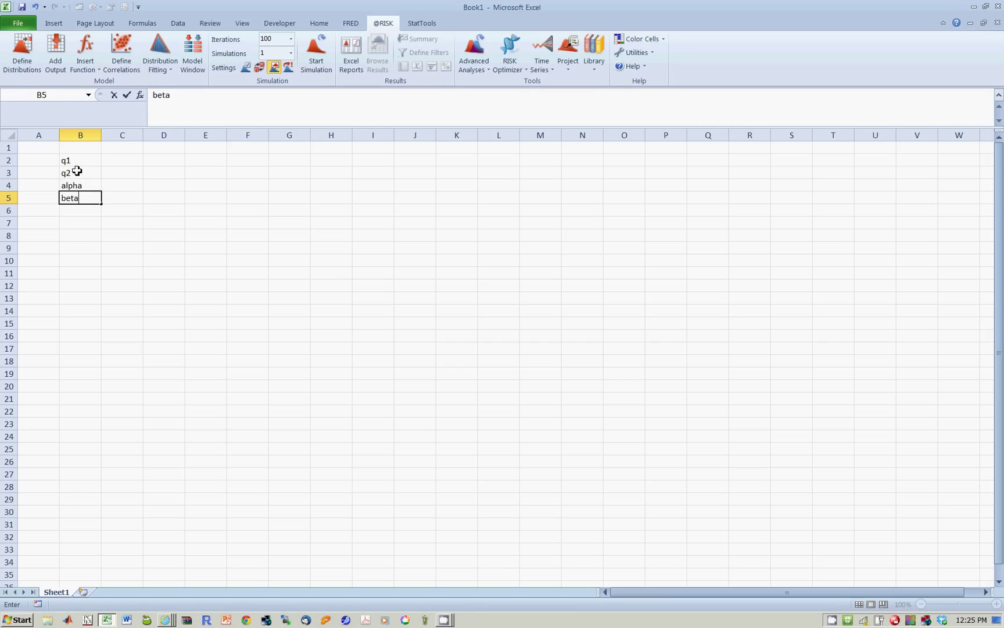
{"action": "key", "text": "Return"}
Step: Continue the labels in B6:B10 with U, p1, p2, Y and Expenditure
{"action": "type", "text": "U"}
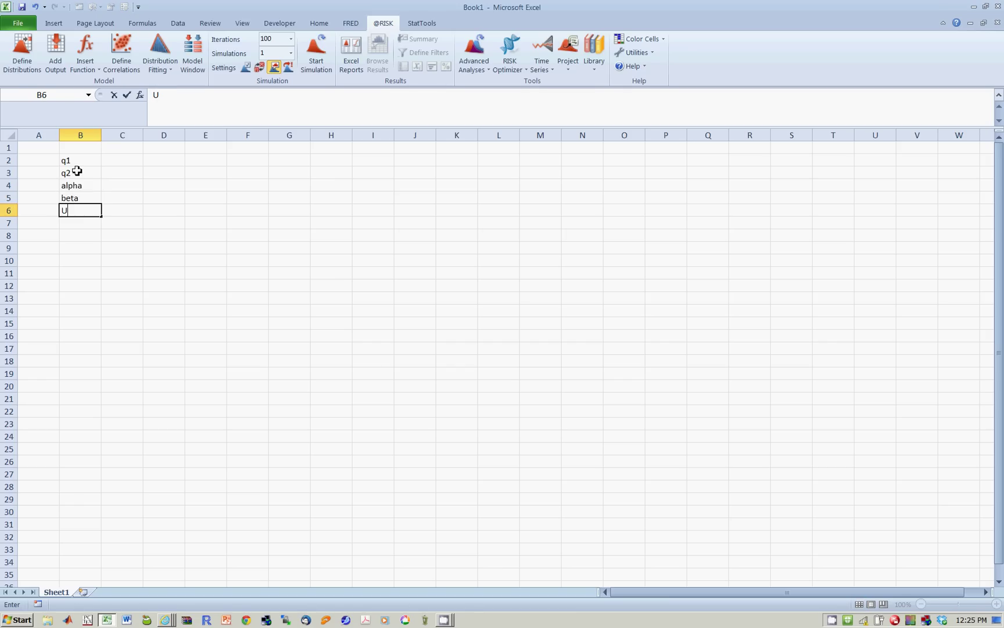
{"action": "key", "text": "Return"}
{"action": "type", "text": "p1"}
{"action": "key", "text": "Return"}
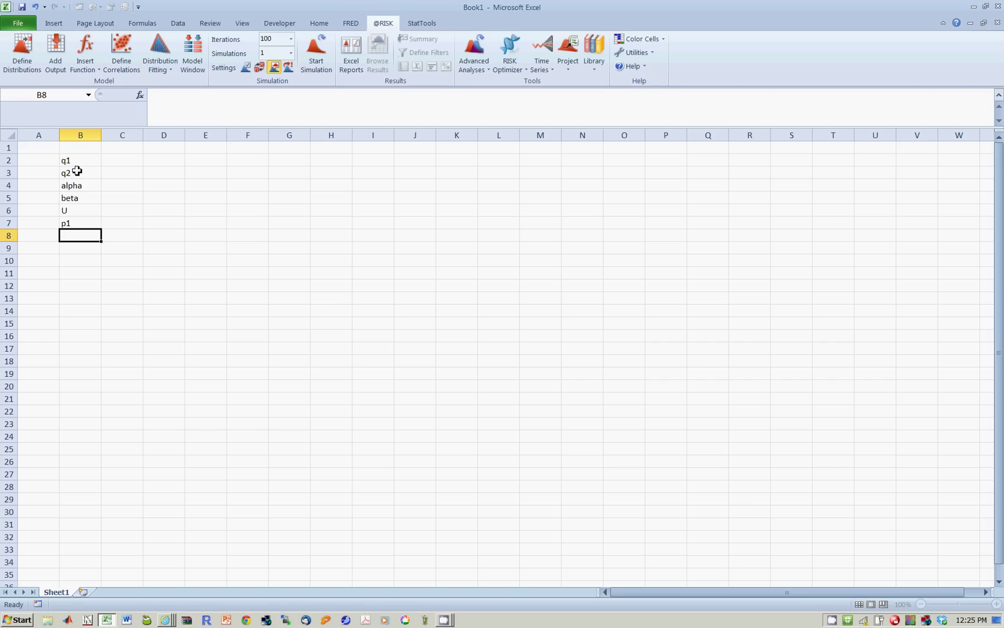
{"action": "type", "text": "p2"}
{"action": "key", "text": "Return"}
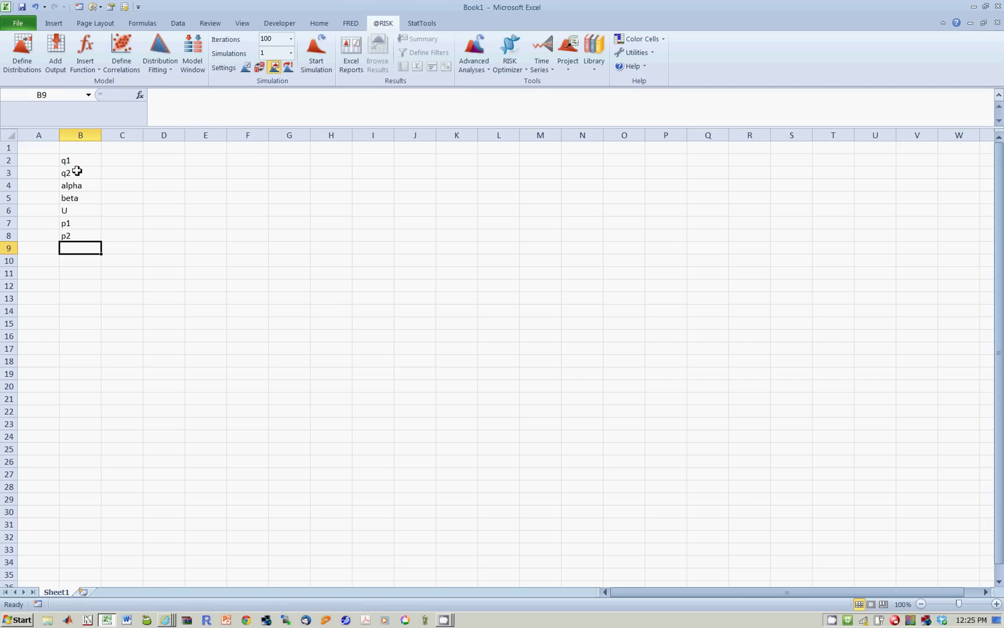
{"action": "type", "text": "Y"}
{"action": "key", "text": "Return"}
{"action": "type", "text": "Exp"}
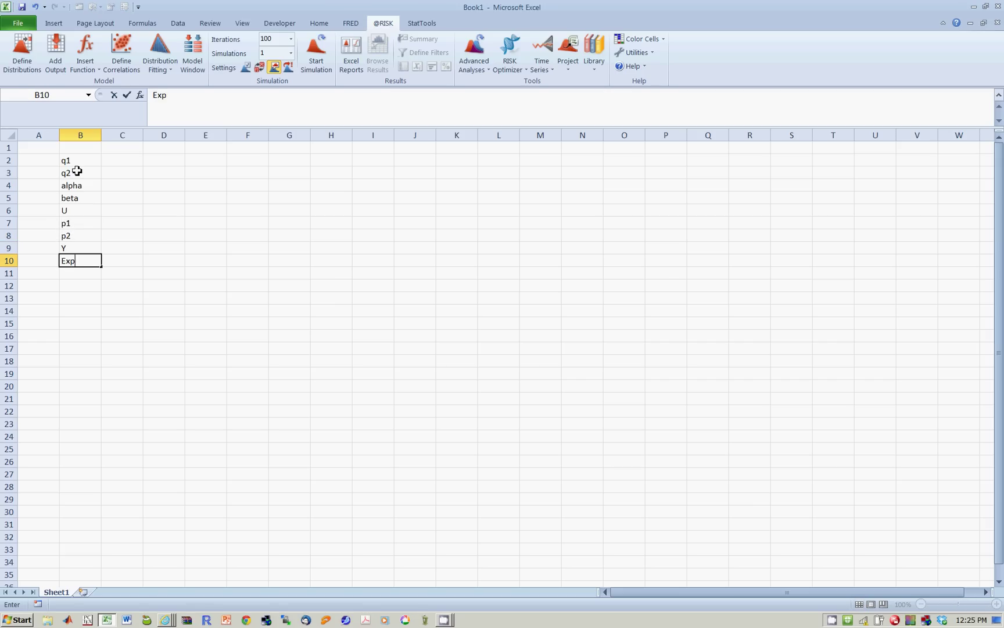
{"action": "type", "text": "enditure"}
{"action": "key", "text": "Return"}
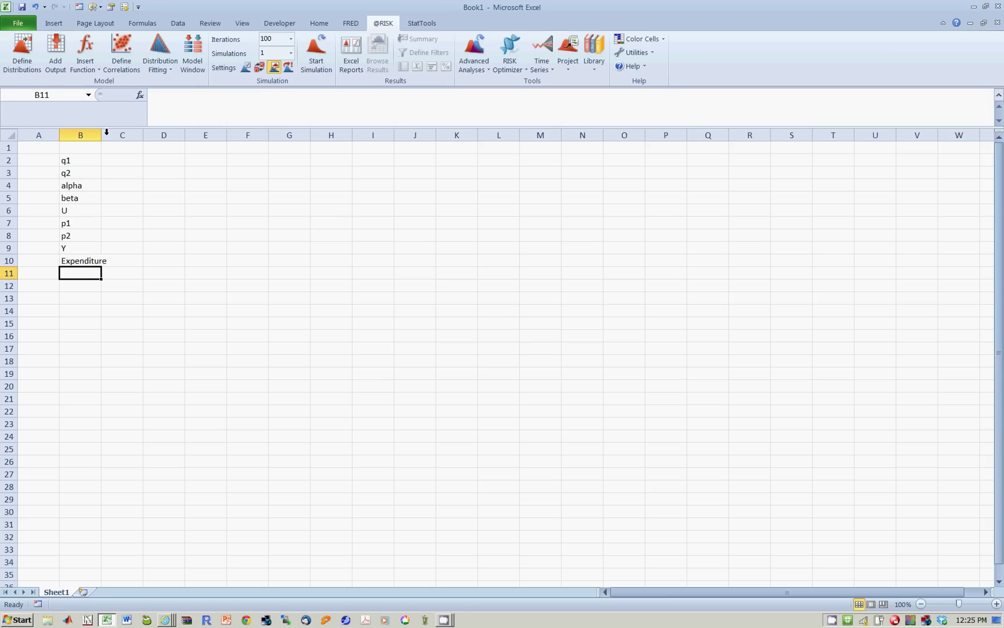
Step: Widen column B and name cells C2:C10 from the left-column labels using Create from Selection
{"action": "left_click_drag", "start_coordinate": [103, 135], "coordinate": [143, 266]}
{"action": "left_click", "coordinate": [162, 208]}
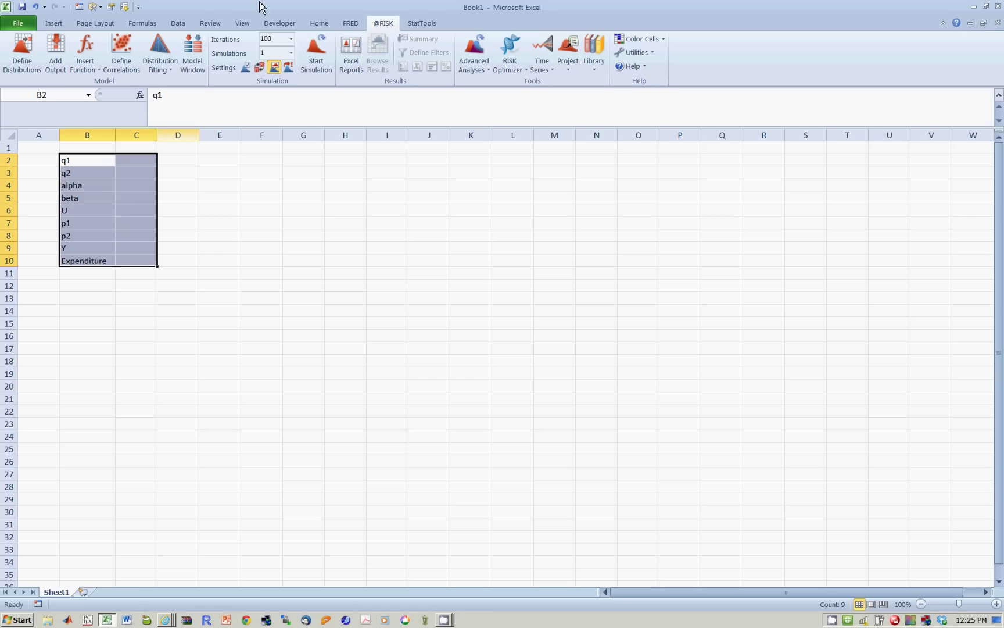
{"action": "left_click", "coordinate": [146, 23]}
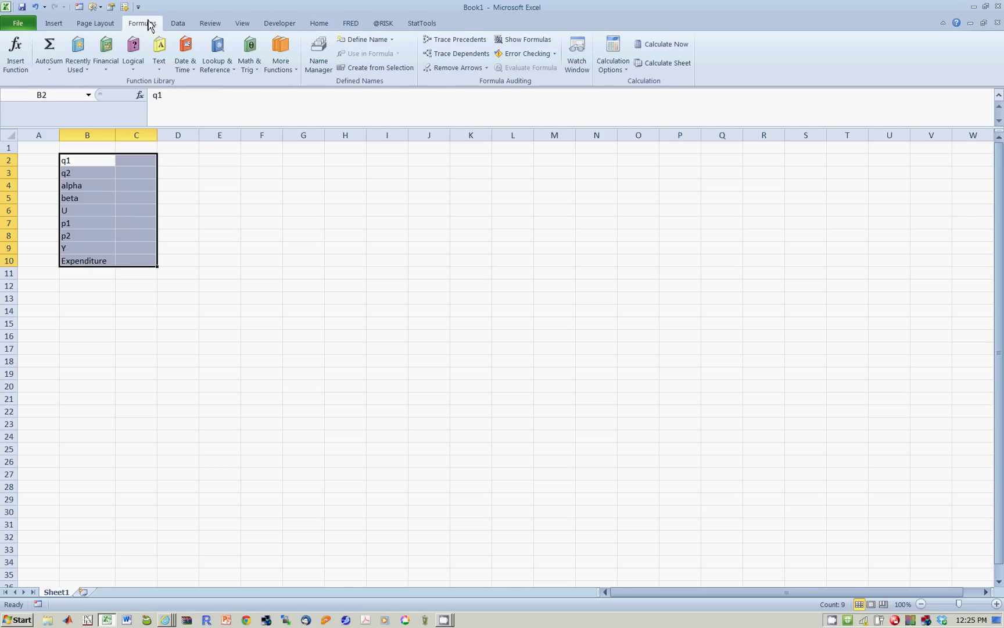
{"action": "left_click", "coordinate": [378, 68]}
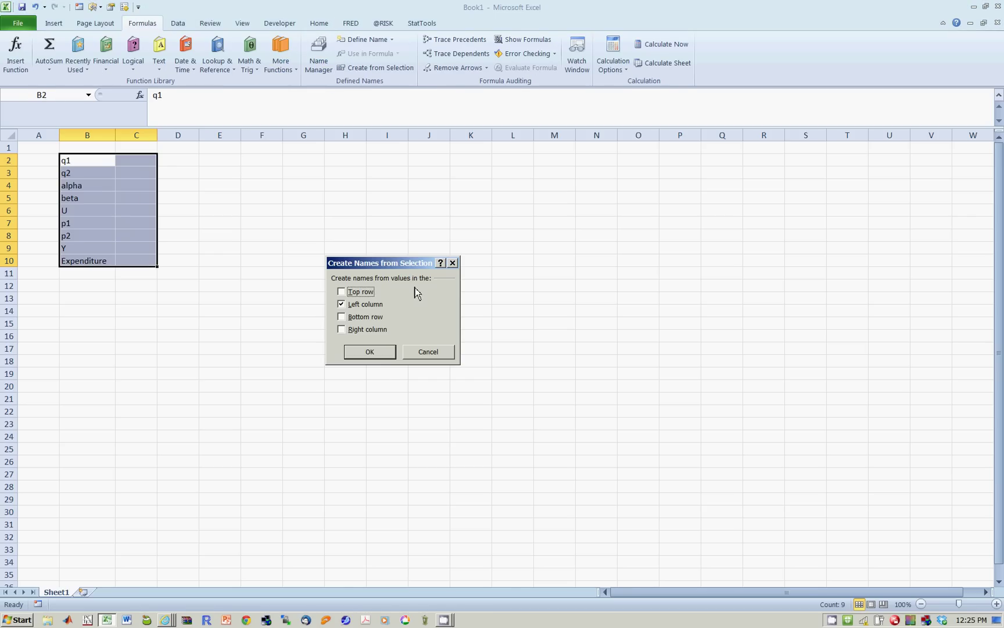
{"action": "left_click", "coordinate": [378, 355]}
{"action": "left_click", "coordinate": [303, 296]}
Step: Enter q1 and q2 as 1 and alpha and beta as 0.5 in C2:C5
{"action": "left_click", "coordinate": [148, 157]}
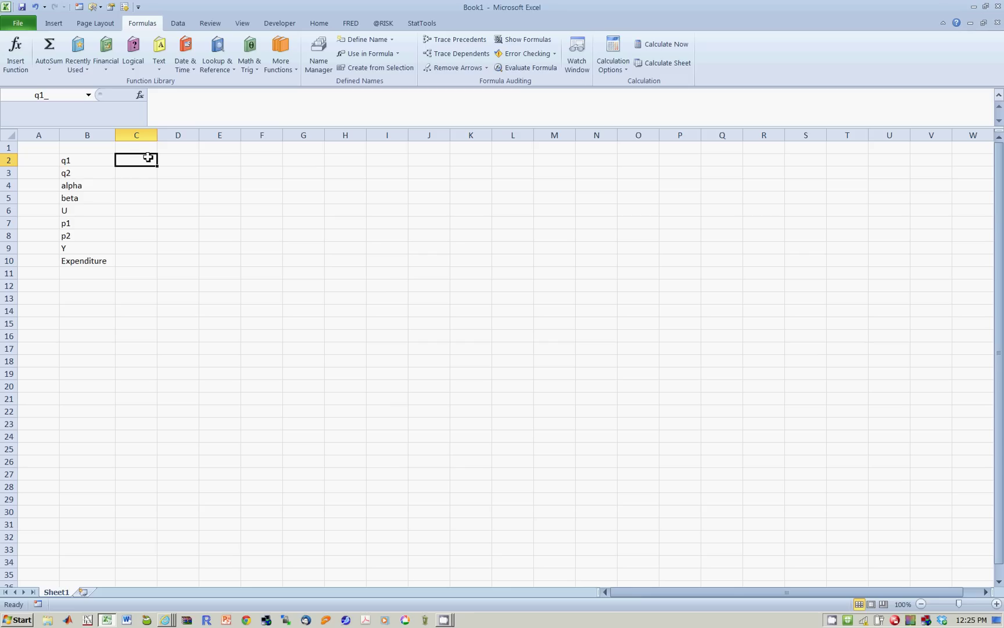
{"action": "key", "text": "Return"}
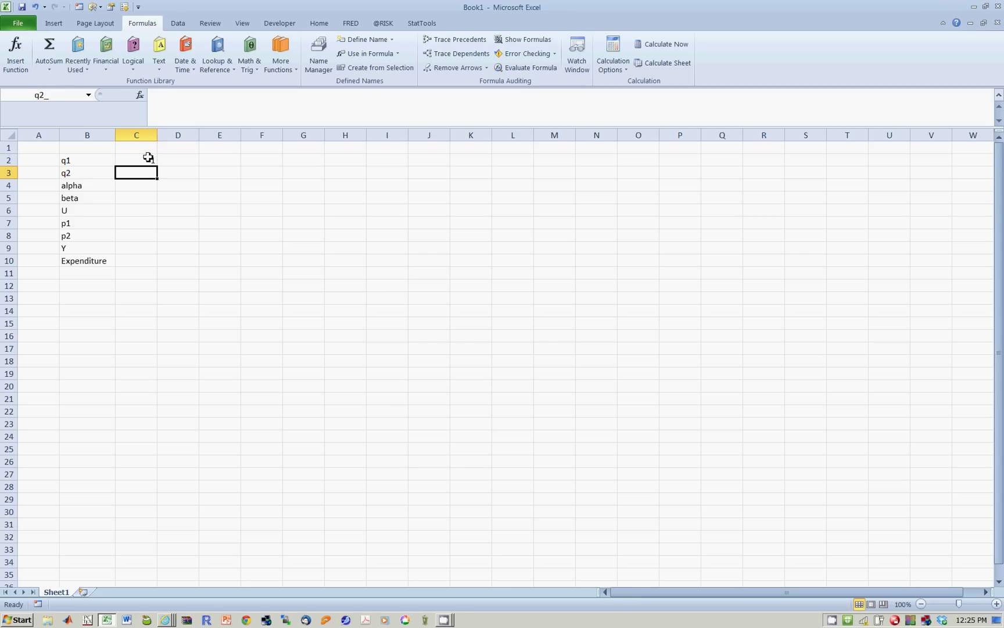
{"action": "type", "text": "1"}
{"action": "key", "text": "Return"}
{"action": "type", "text": "0.5"}
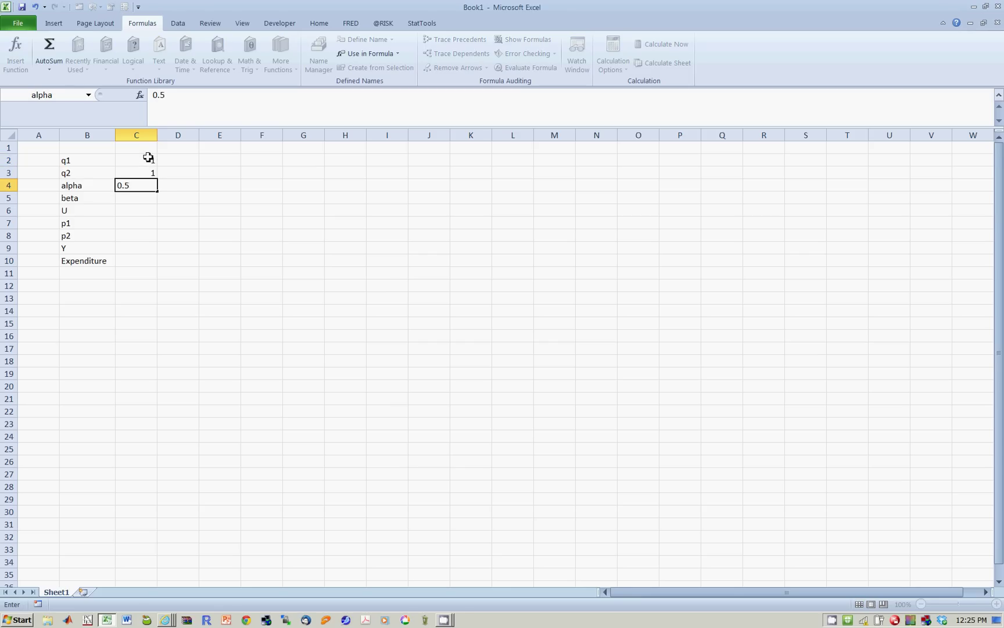
{"action": "key", "text": "Return"}
{"action": "type", "text": "0.5"}
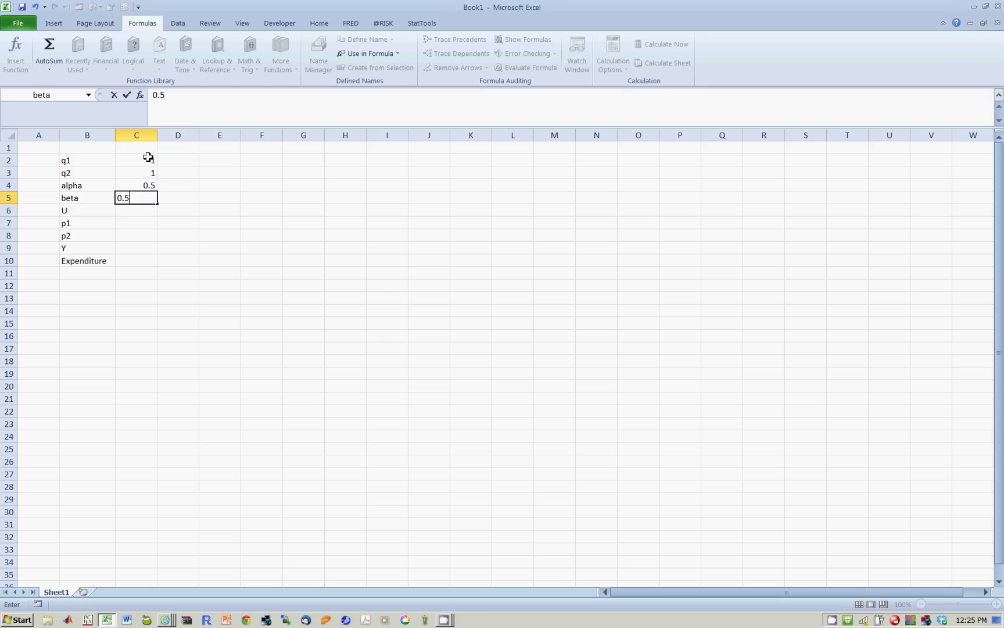
{"action": "key", "text": "Return"}
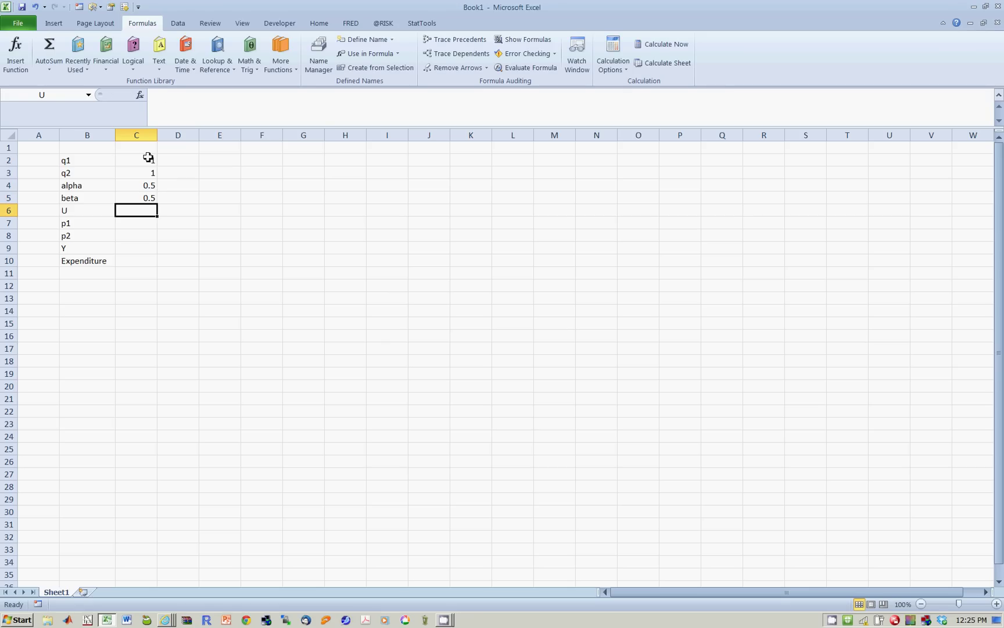
Step: Build the utility formula (q1_^alpha)*(q2_^beta) in C6 from the named cells
{"action": "type", "text": "="}
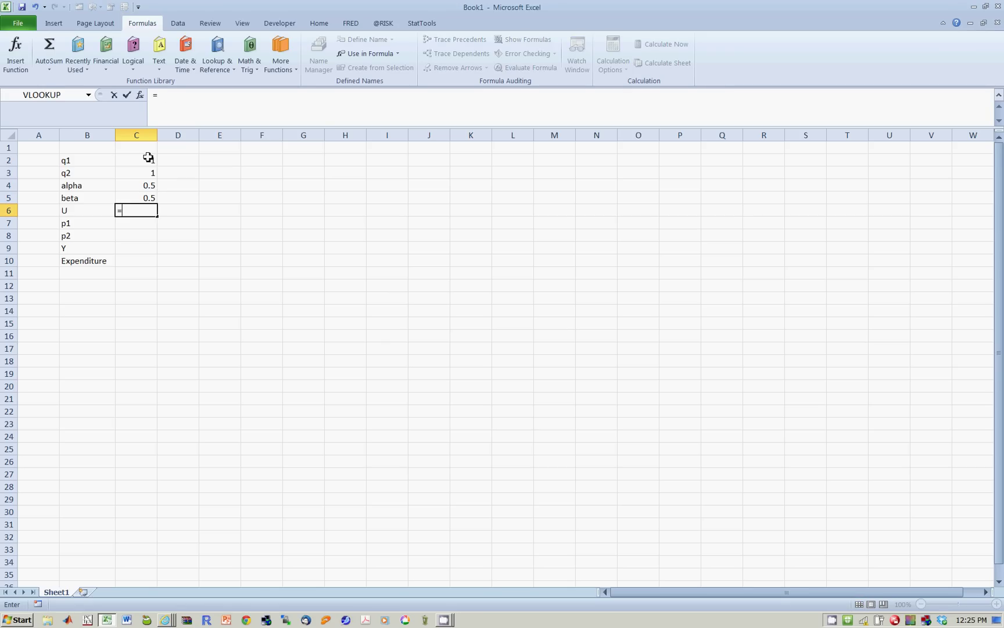
{"action": "type", "text": "("}
{"action": "left_click", "coordinate": [140, 157]}
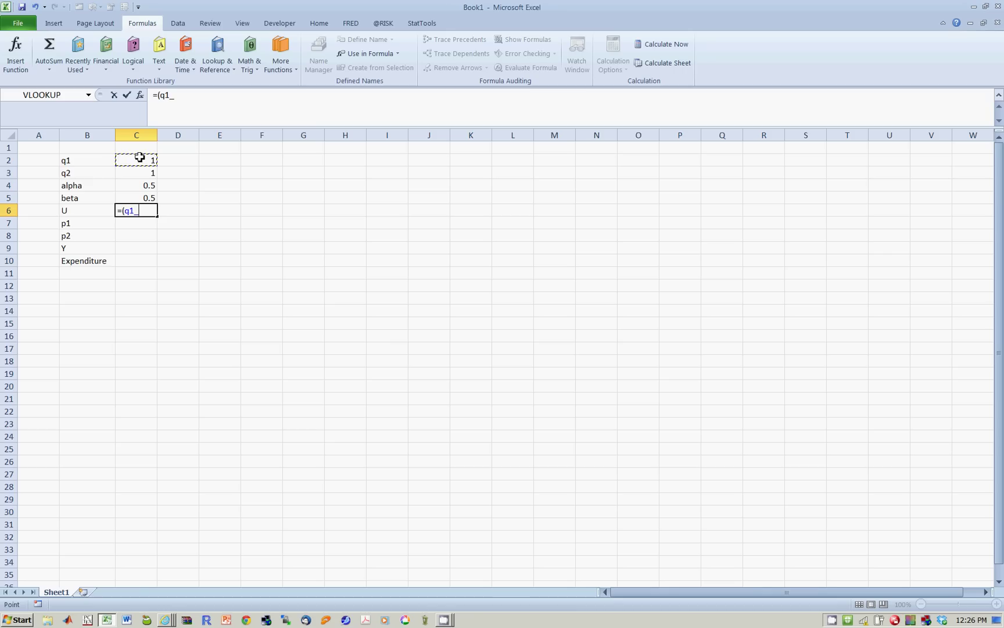
{"action": "type", "text": "^"}
{"action": "left_click", "coordinate": [135, 186]}
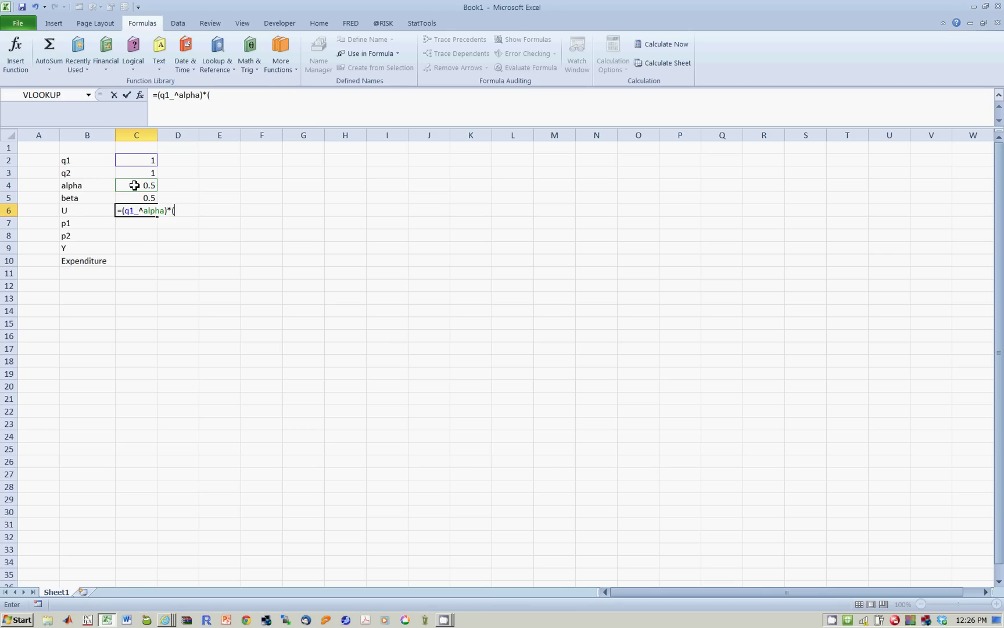
{"action": "left_click", "coordinate": [134, 171]}
{"action": "type", "text": "^"}
{"action": "left_click", "coordinate": [140, 199]}
Step: Finish the U formula, then enter p1 10, p2 5 and Y 100 in C7:C9
{"action": "type", "text": ")"}
{"action": "key", "text": "Return"}
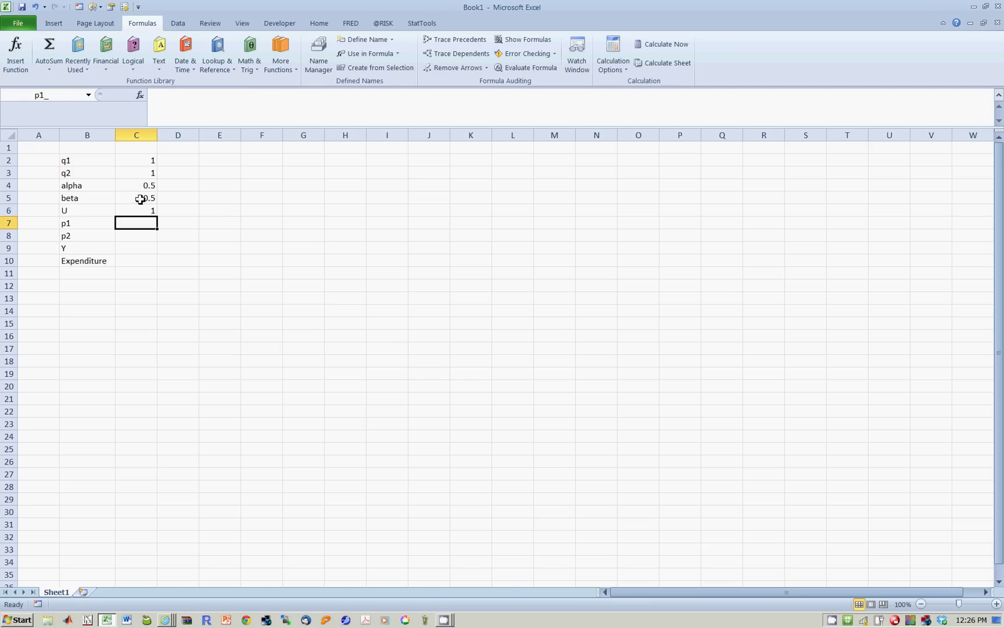
{"action": "type", "text": "10"}
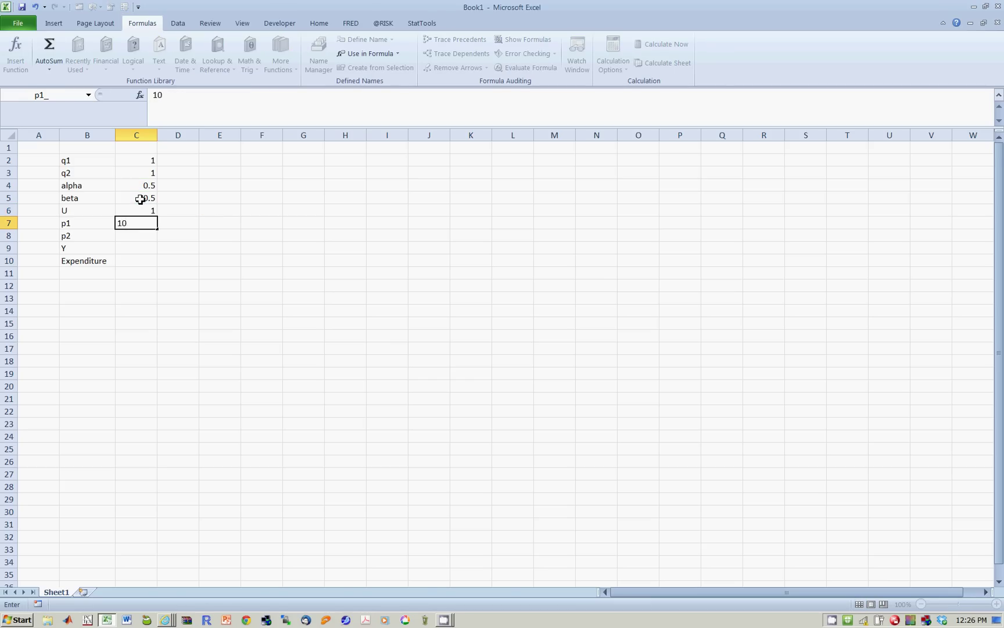
{"action": "key", "text": "Return"}
{"action": "type", "text": "5"}
{"action": "key", "text": "Return"}
{"action": "type", "text": "100"}
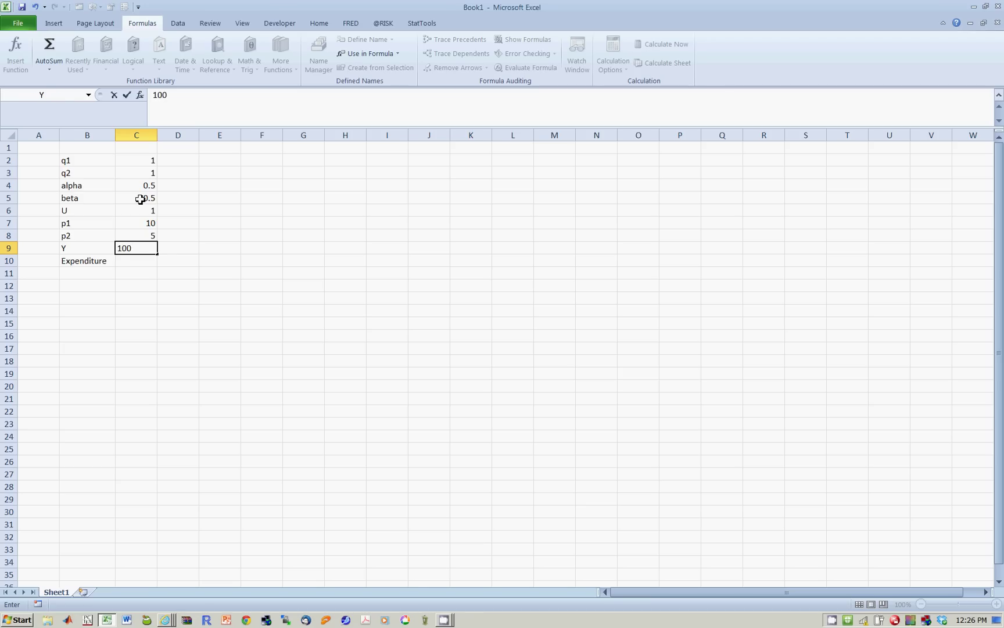
{"action": "key", "text": "Return"}
Step: Enter =p1_*q1_+p2_*q2_ in C10 so Expenditure shows 15
{"action": "type", "text": "="}
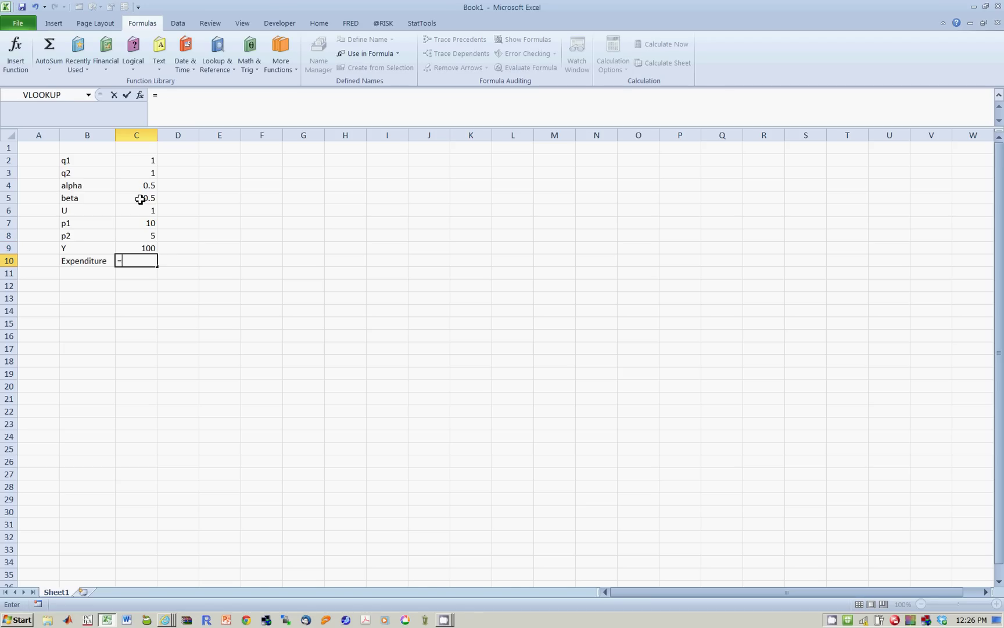
{"action": "left_click", "coordinate": [138, 225]}
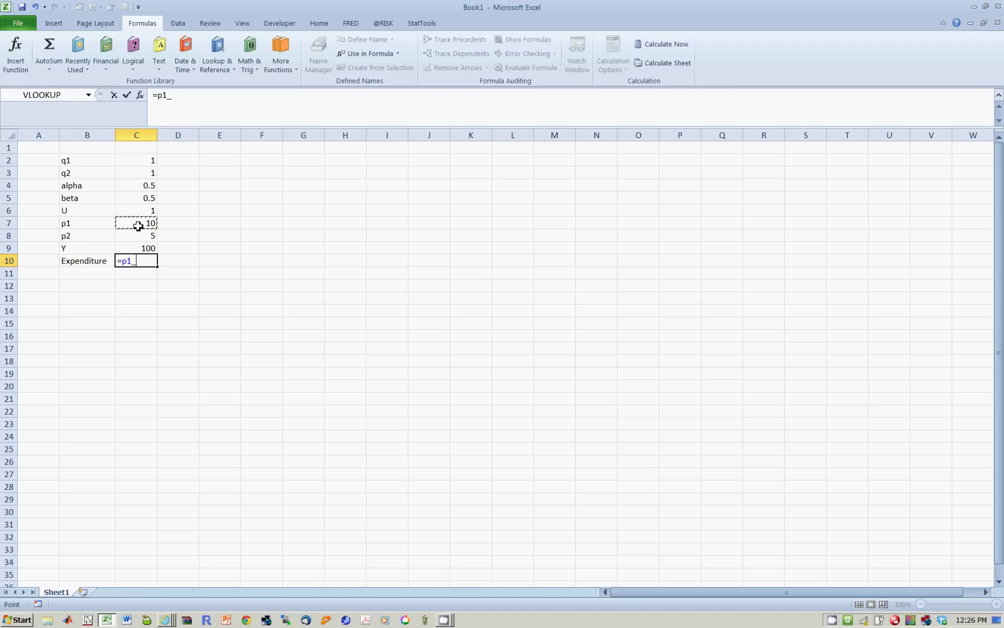
{"action": "type", "text": "*"}
{"action": "left_click", "coordinate": [141, 160]}
{"action": "type", "text": "+"}
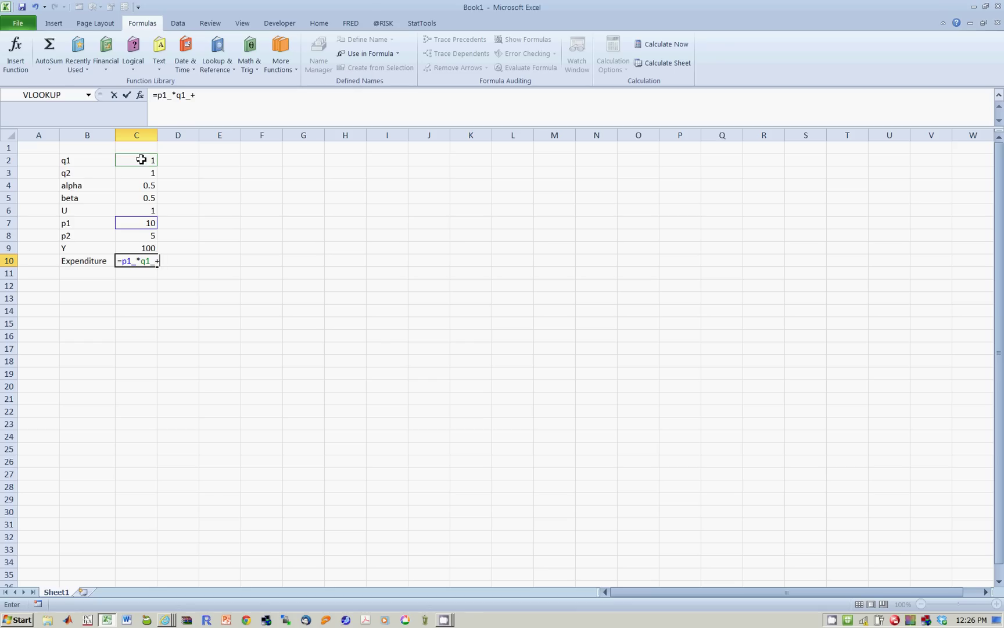
{"action": "left_click", "coordinate": [138, 237]}
{"action": "type", "text": "*"}
{"action": "left_click", "coordinate": [136, 173]}
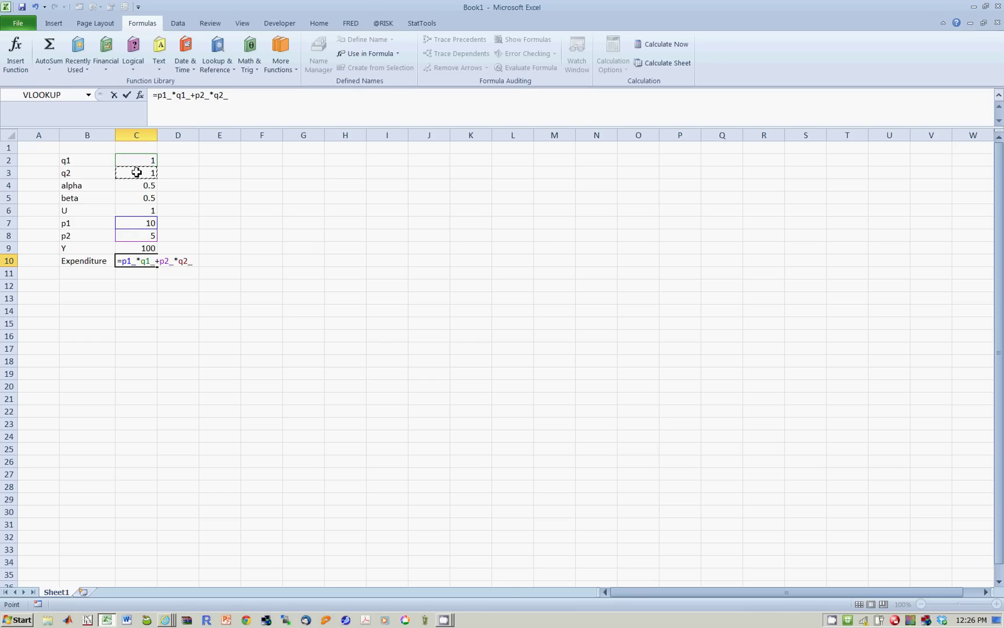
{"action": "key", "text": "Return"}
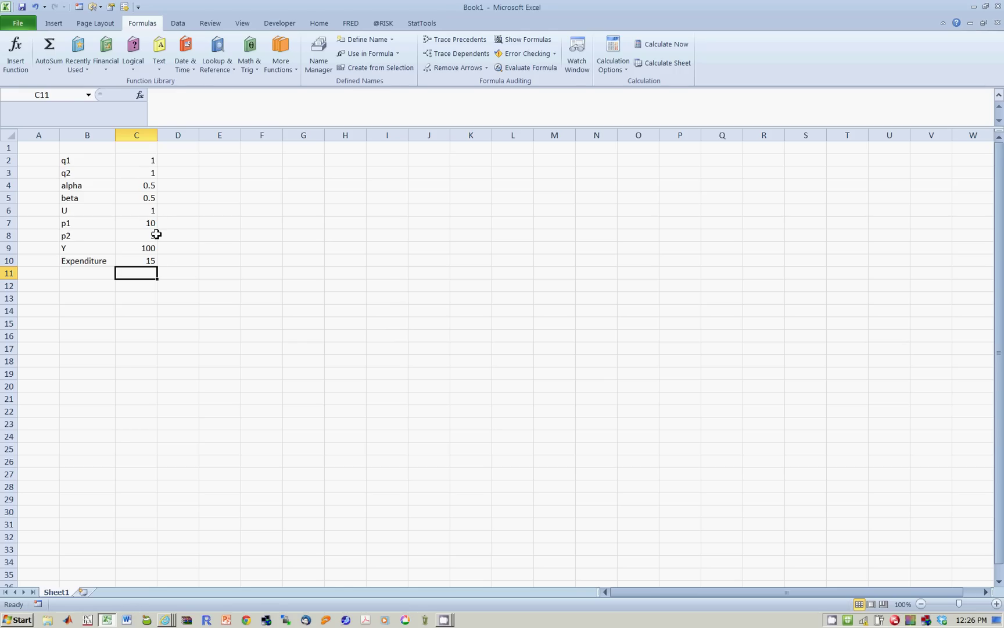
Step: In Solver, set U in C6 as the objective to maximize, changing cells C2:C3
{"action": "left_click", "coordinate": [177, 24]}
{"action": "left_click", "coordinate": [697, 54]}
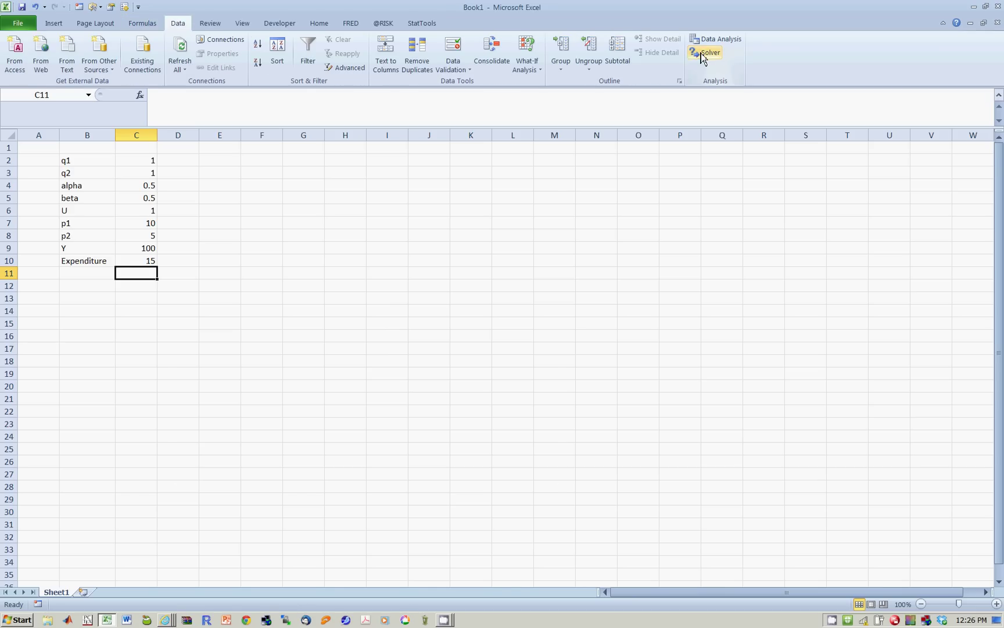
{"action": "left_click_drag", "start_coordinate": [394, 145], "coordinate": [373, 102]}
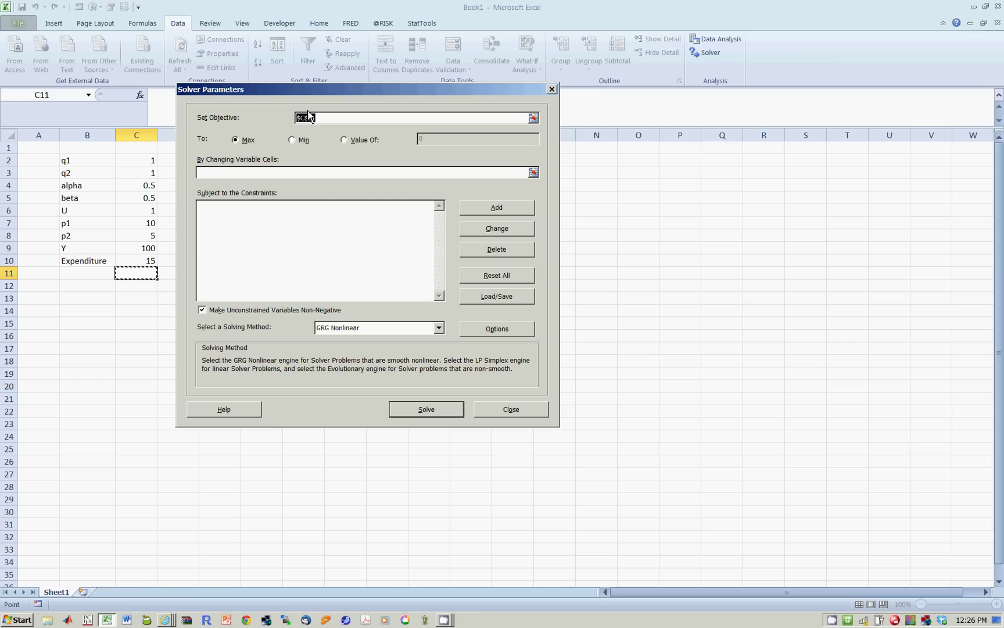
{"action": "left_click", "coordinate": [148, 211]}
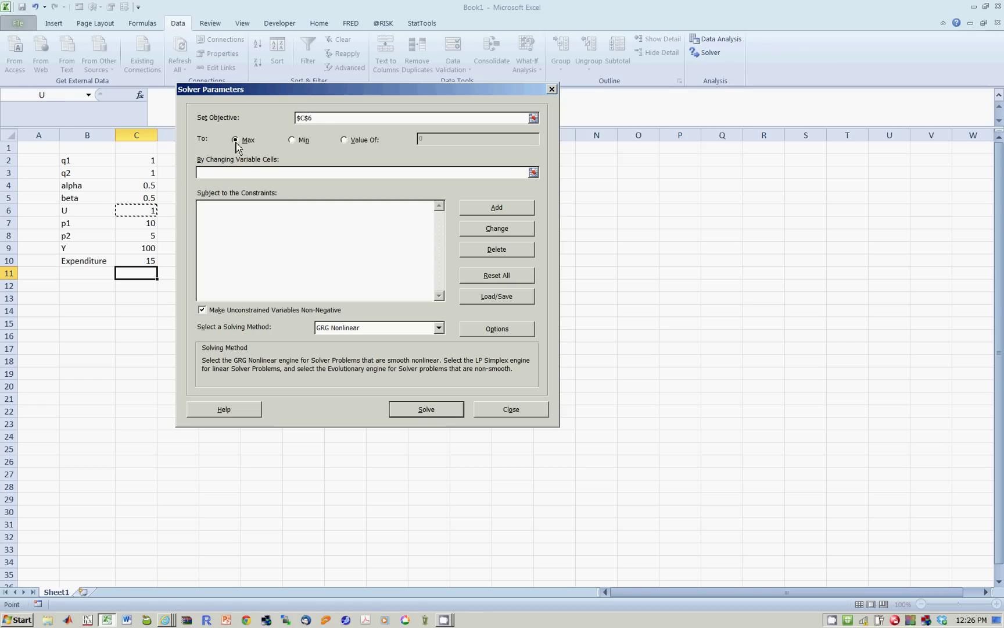
{"action": "left_click", "coordinate": [208, 173]}
{"action": "left_click", "coordinate": [145, 160]}
{"action": "left_click_drag", "start_coordinate": [145, 161], "coordinate": [145, 173]}
Step: Add the constraint $C$10 = $C$9 so Expenditure equals income Y
{"action": "left_click", "coordinate": [518, 212]}
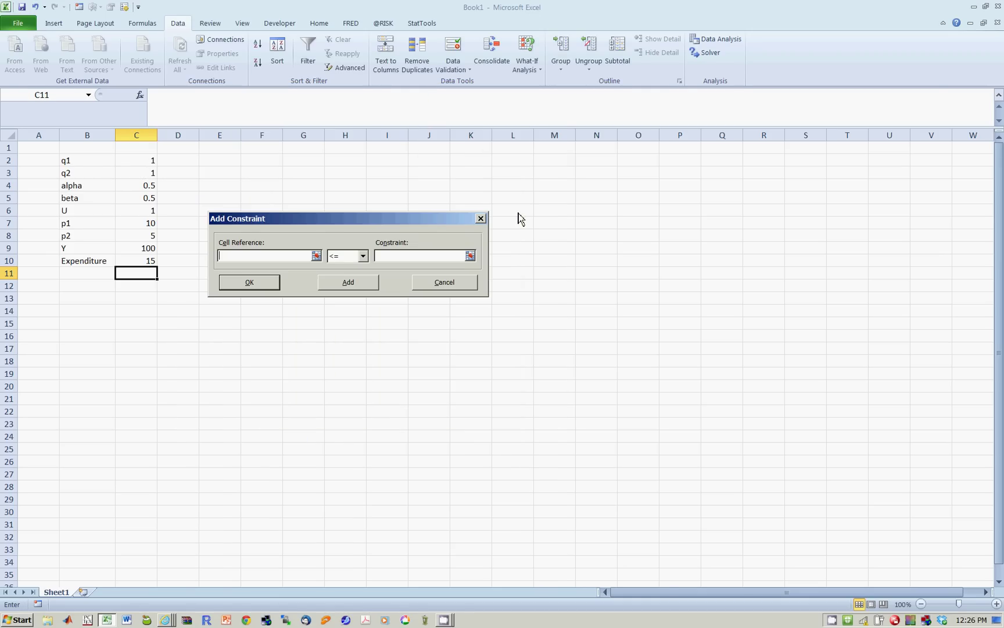
{"action": "left_click", "coordinate": [142, 261]}
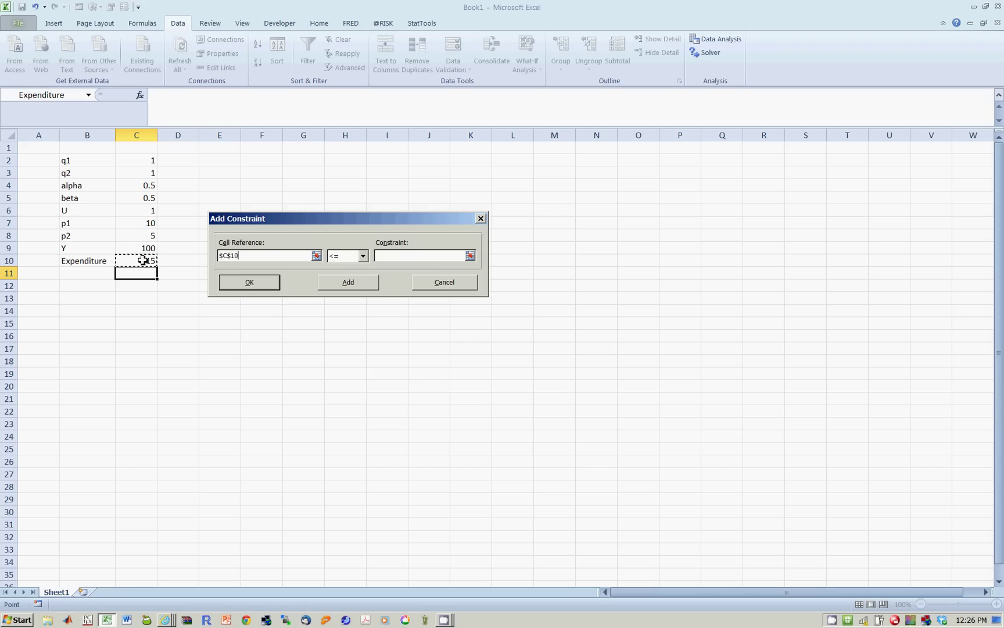
{"action": "left_click", "coordinate": [362, 256]}
{"action": "left_click", "coordinate": [349, 276]}
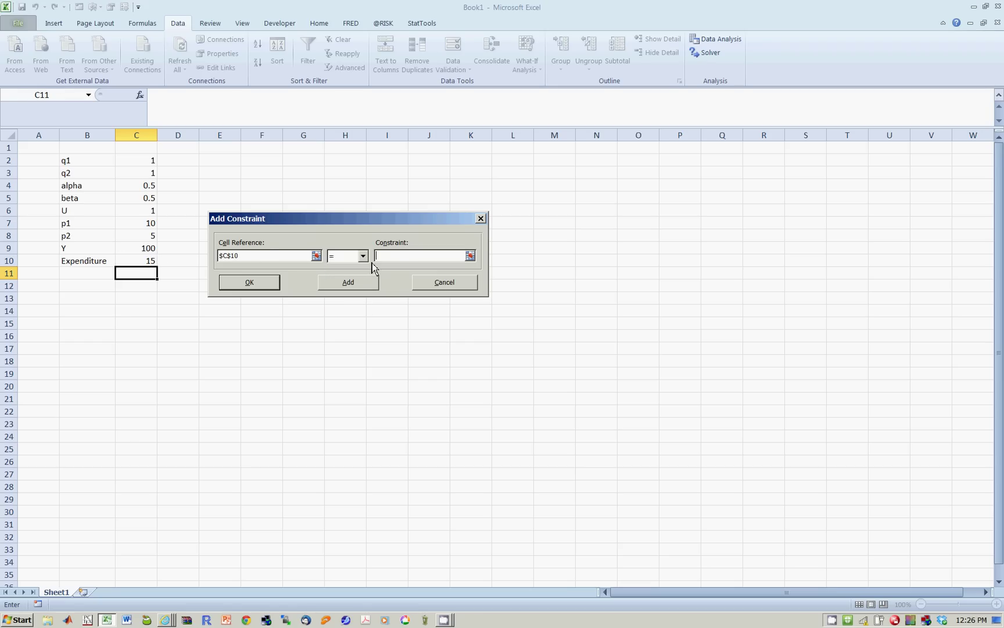
{"action": "left_click", "coordinate": [137, 248]}
{"action": "left_click", "coordinate": [267, 285]}
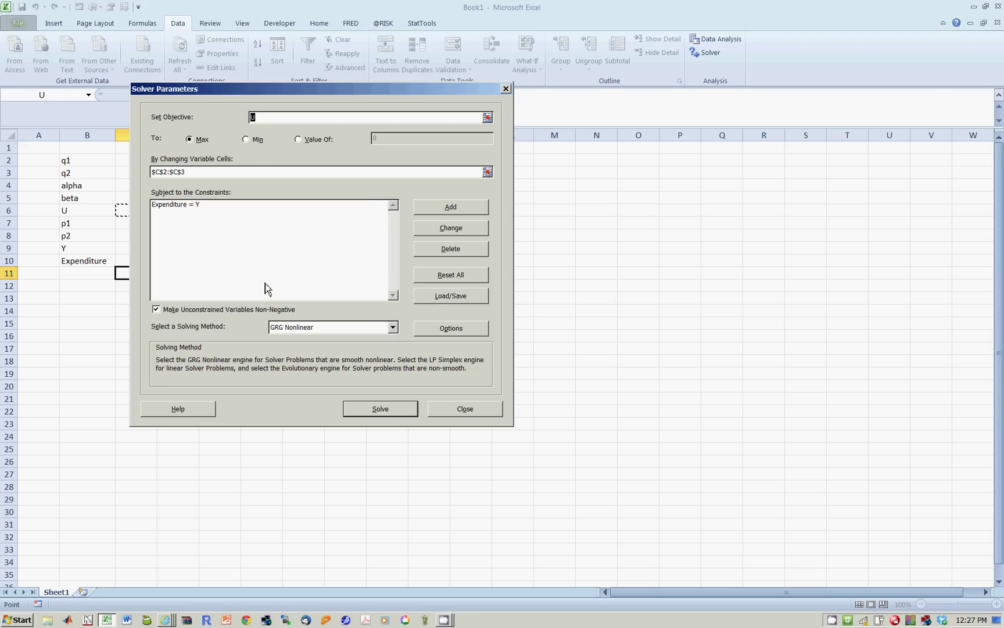
{"action": "left_click_drag", "start_coordinate": [335, 92], "coordinate": [371, 88]}
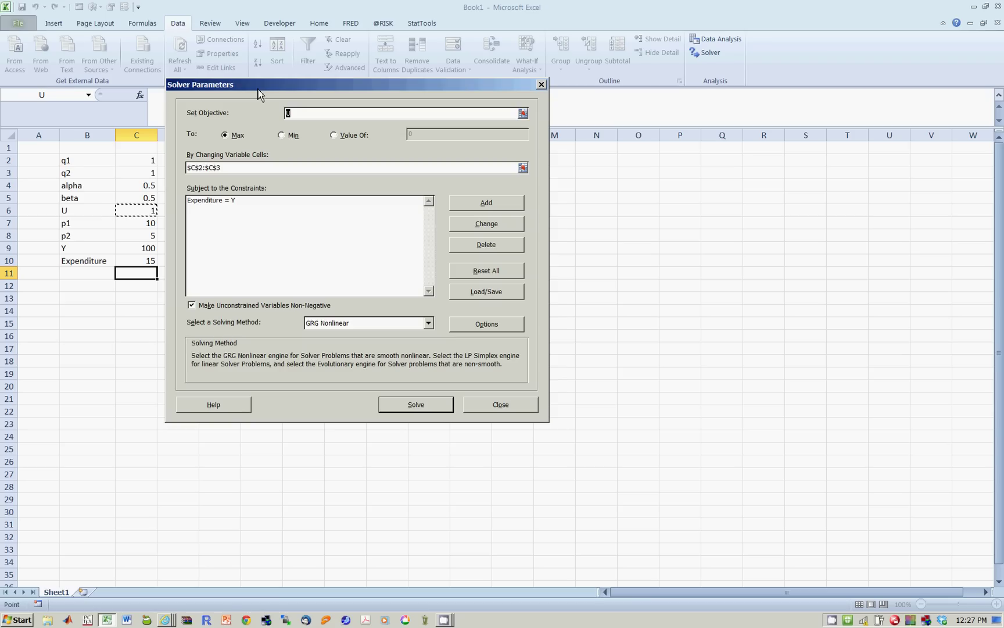
Step: Run Solver, keep the solution, and generate Answer, Sensitivity and Limits reports
{"action": "left_click", "coordinate": [408, 409]}
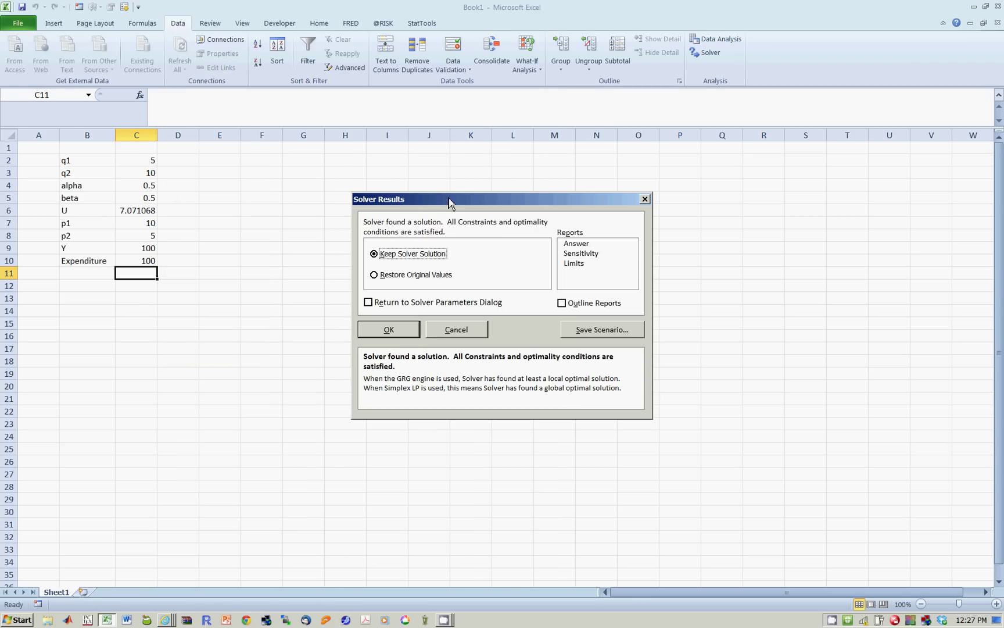
{"action": "left_click_drag", "start_coordinate": [449, 198], "coordinate": [235, 135]}
{"action": "left_click_drag", "start_coordinate": [315, 134], "coordinate": [387, 148]}
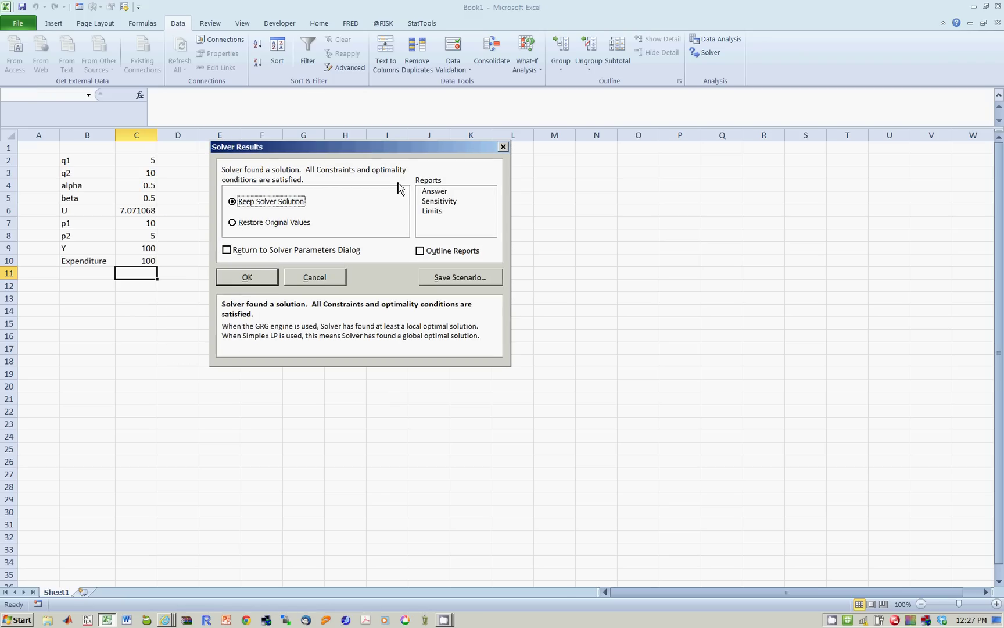
{"action": "left_click", "coordinate": [425, 193]}
{"action": "left_click", "coordinate": [430, 201]}
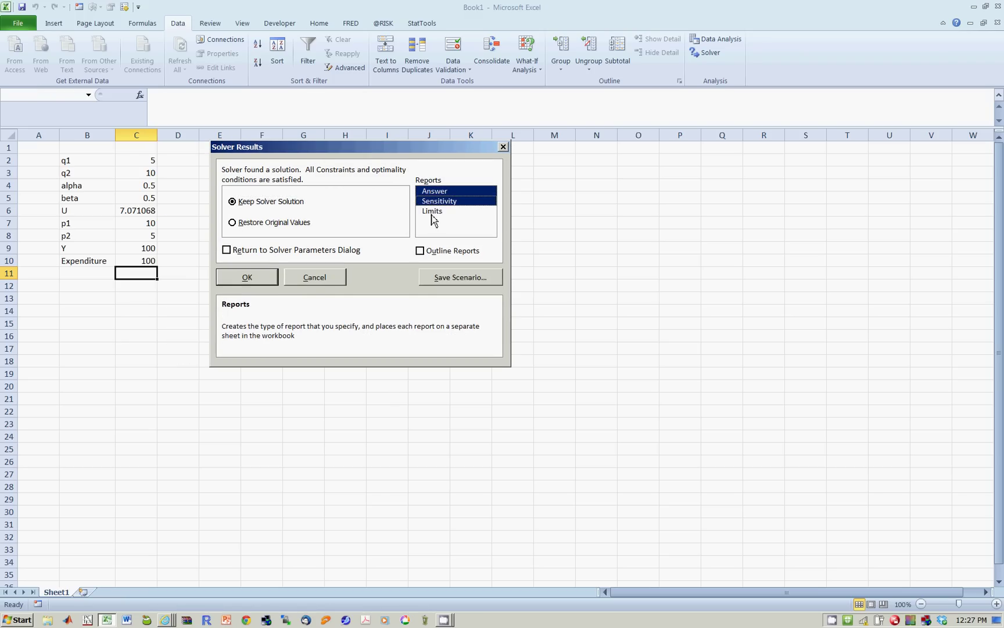
{"action": "left_click", "coordinate": [431, 210]}
{"action": "left_click", "coordinate": [247, 277]}
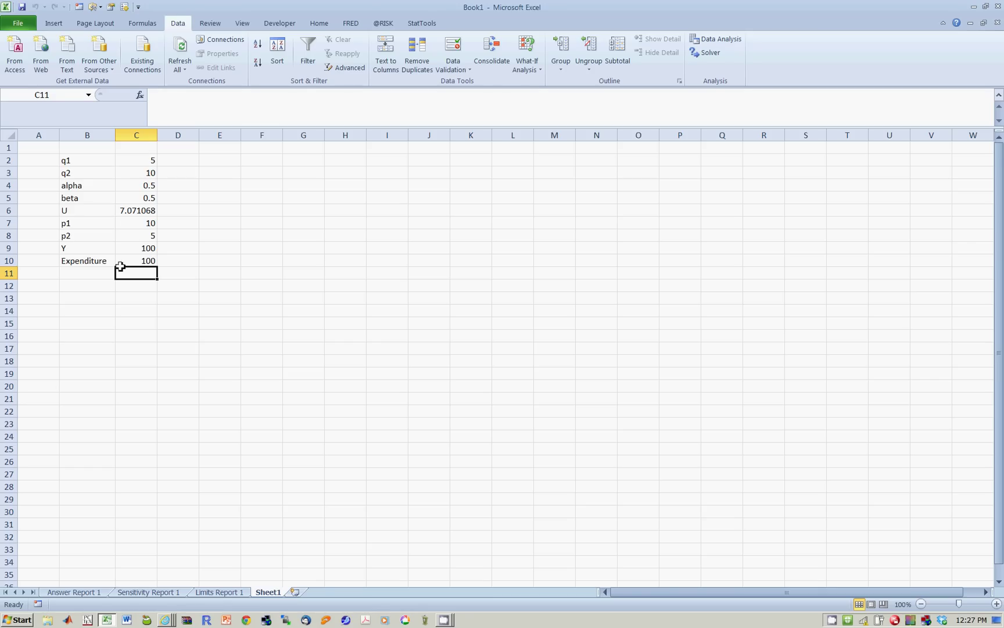
Step: Review Answer Report 1, then read the 0.0707 Expenditure multiplier in Sensitivity Report 1 cell E15
{"action": "left_click", "coordinate": [72, 591]}
{"action": "left_click", "coordinate": [390, 349]}
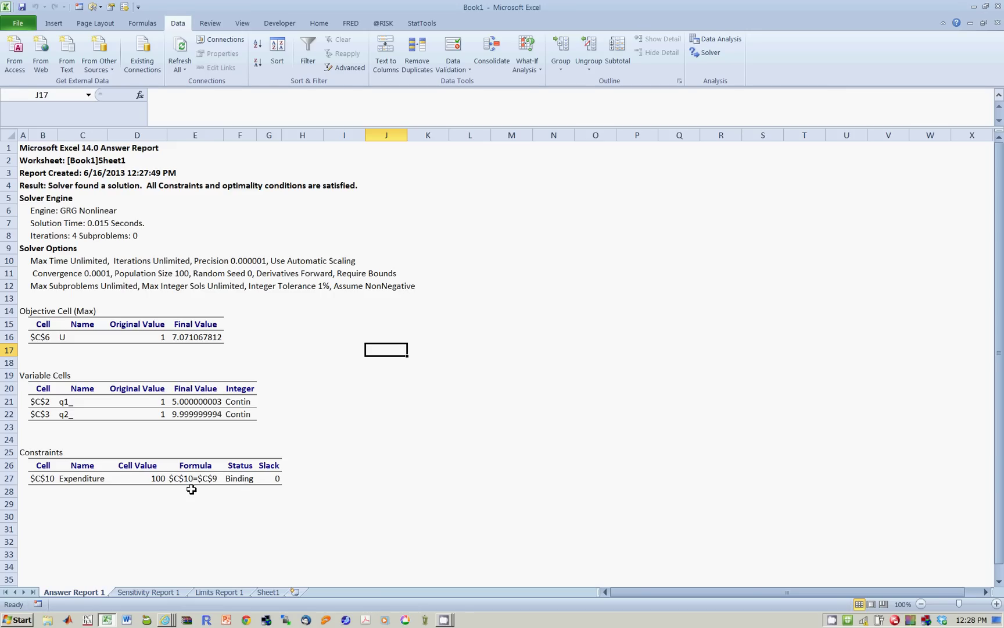
{"action": "left_click", "coordinate": [143, 592]}
{"action": "left_click", "coordinate": [264, 388]}
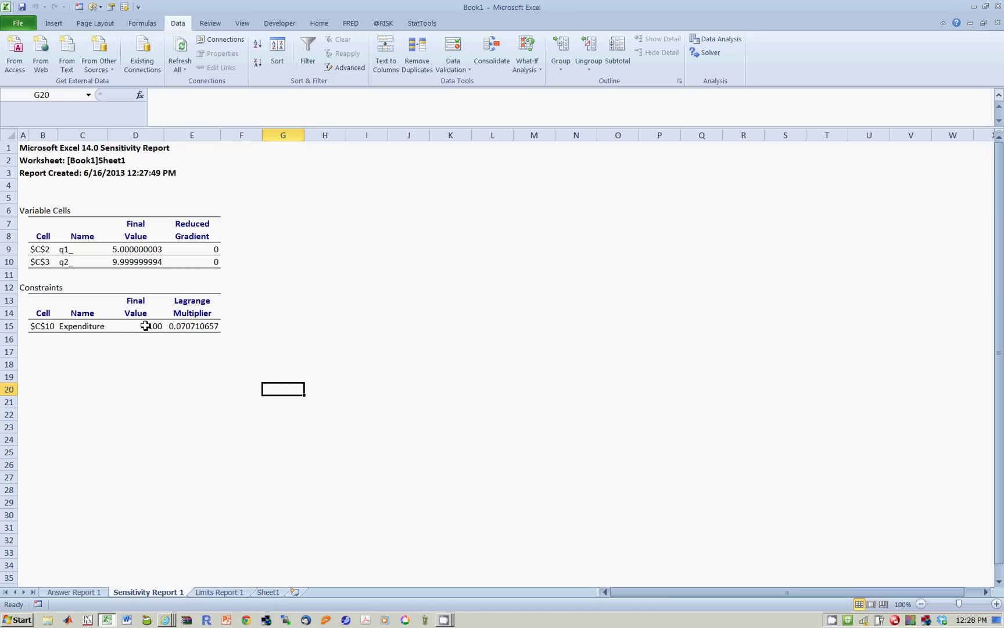
{"action": "left_click", "coordinate": [183, 327]}
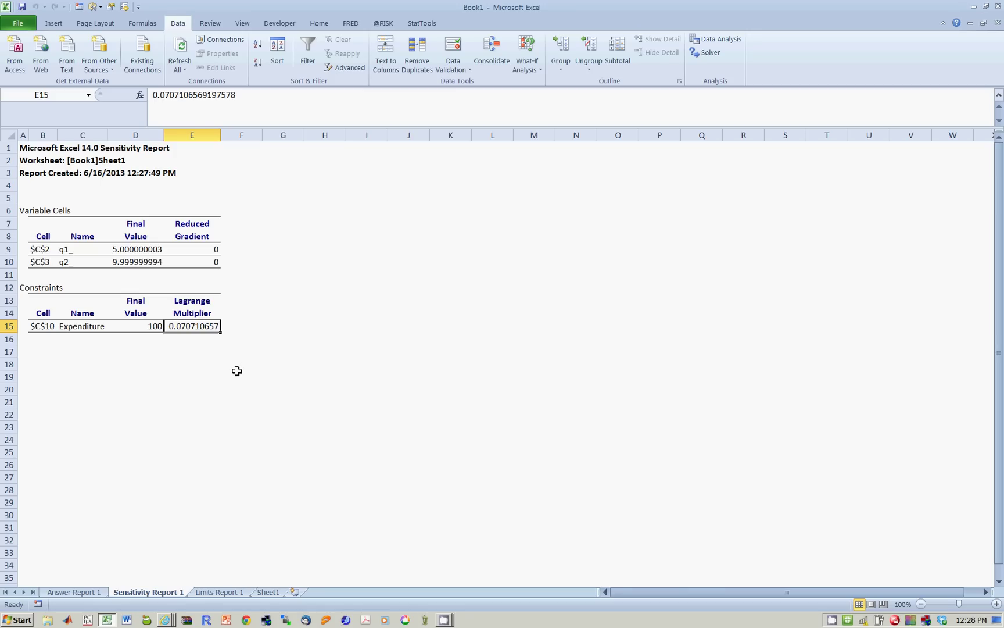
Step: Back on Sheet1, record the current utility 7.07 in cell F6
{"action": "left_click", "coordinate": [269, 591]}
{"action": "left_click", "coordinate": [191, 221]}
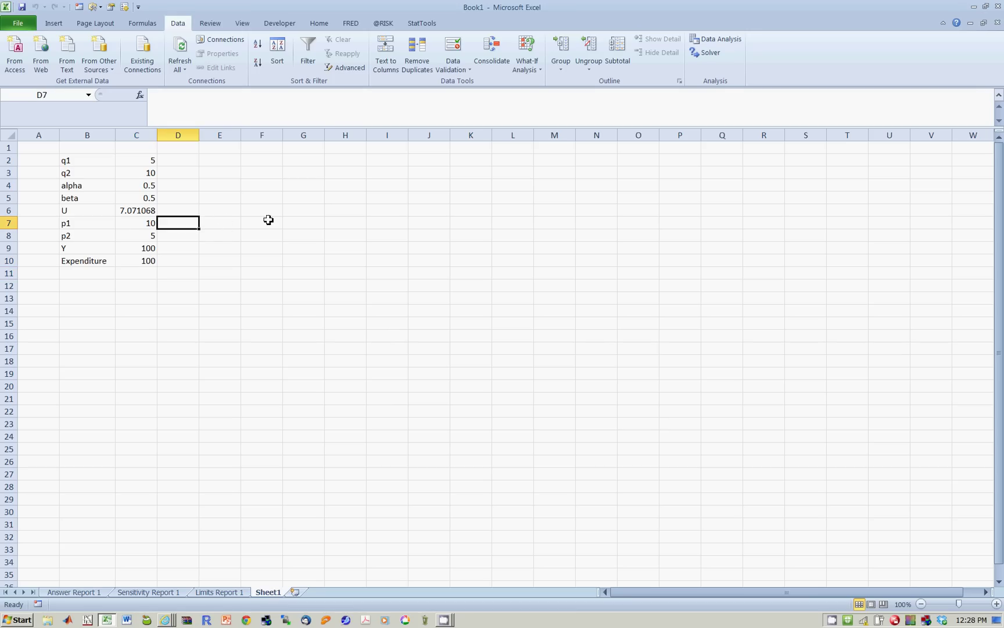
{"action": "left_click", "coordinate": [269, 221]}
{"action": "left_click", "coordinate": [117, 209]}
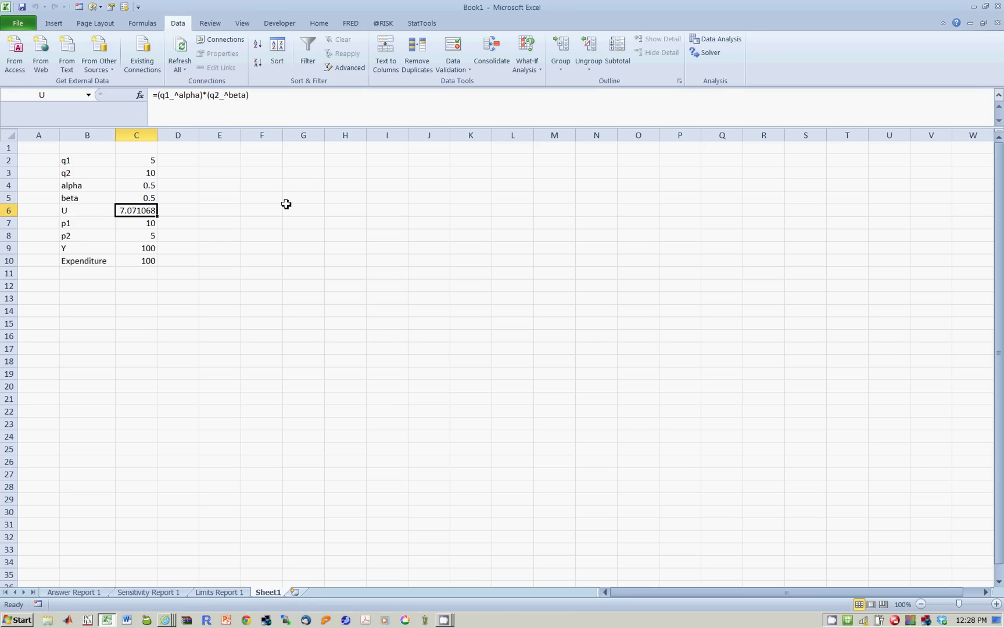
{"action": "left_click", "coordinate": [269, 213]}
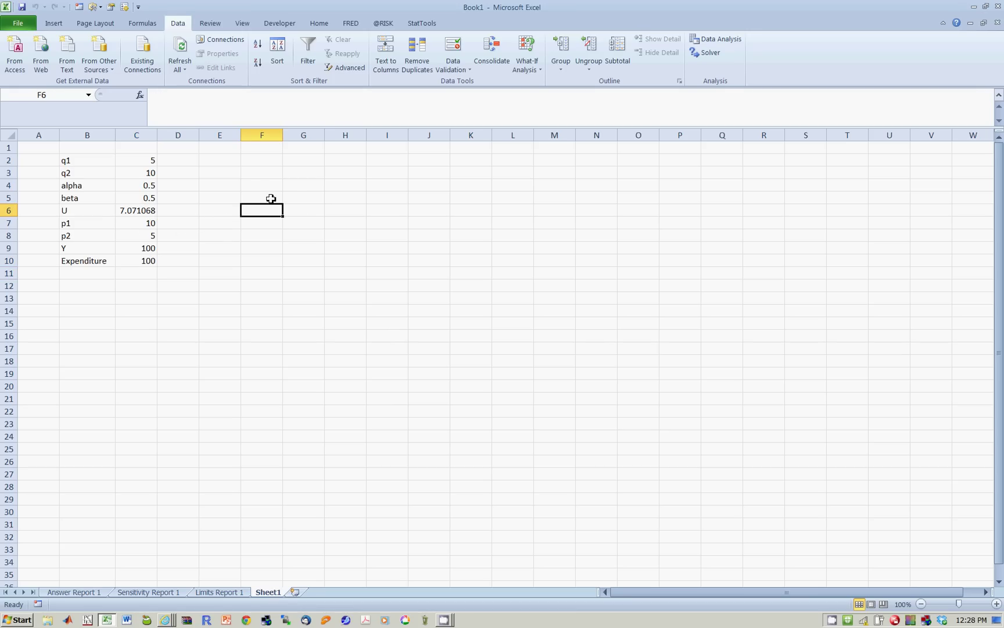
{"action": "type", "text": "7.0"}
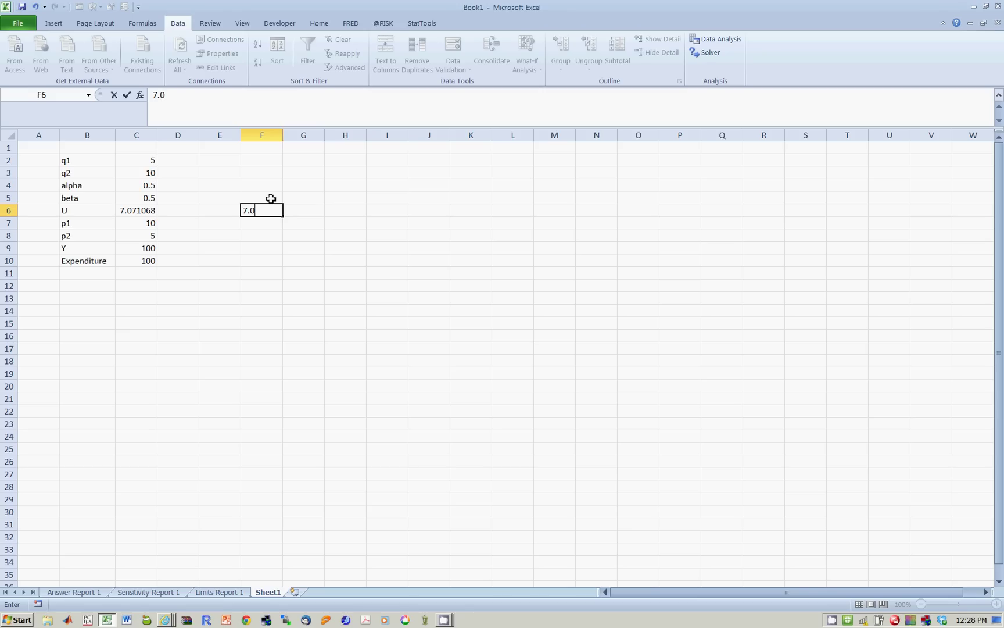
{"action": "type", "text": "7"}
{"action": "key", "text": "Return"}
Step: Raise income Y in C9 to 101
{"action": "key", "text": "Left"}
{"action": "key", "text": "Left"}
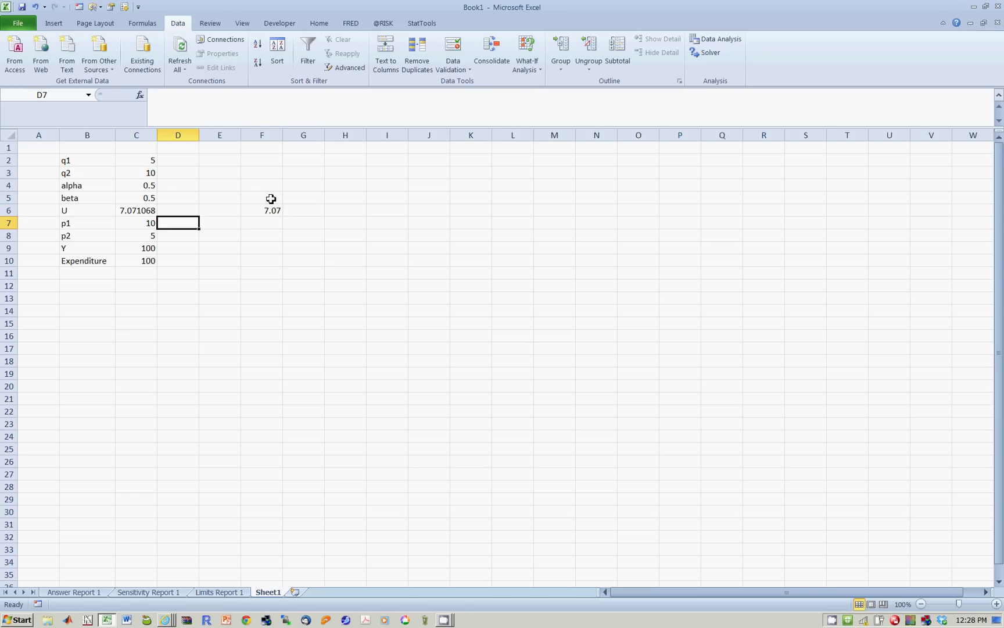
{"action": "key", "text": "Left"}
{"action": "key", "text": "Down"}
{"action": "key", "text": "Down"}
{"action": "type", "text": "101"}
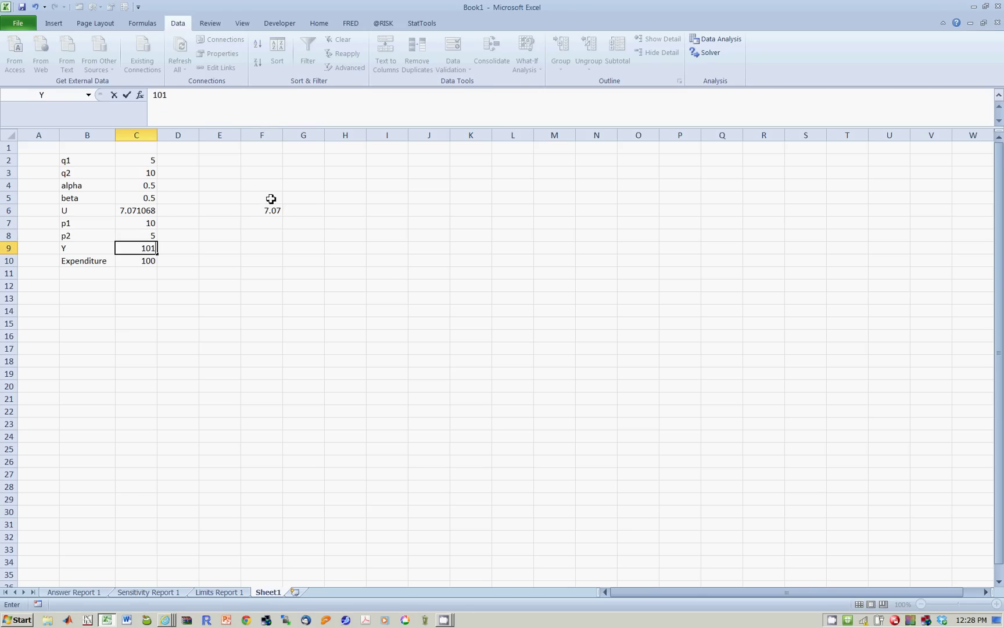
{"action": "key", "text": "Return"}
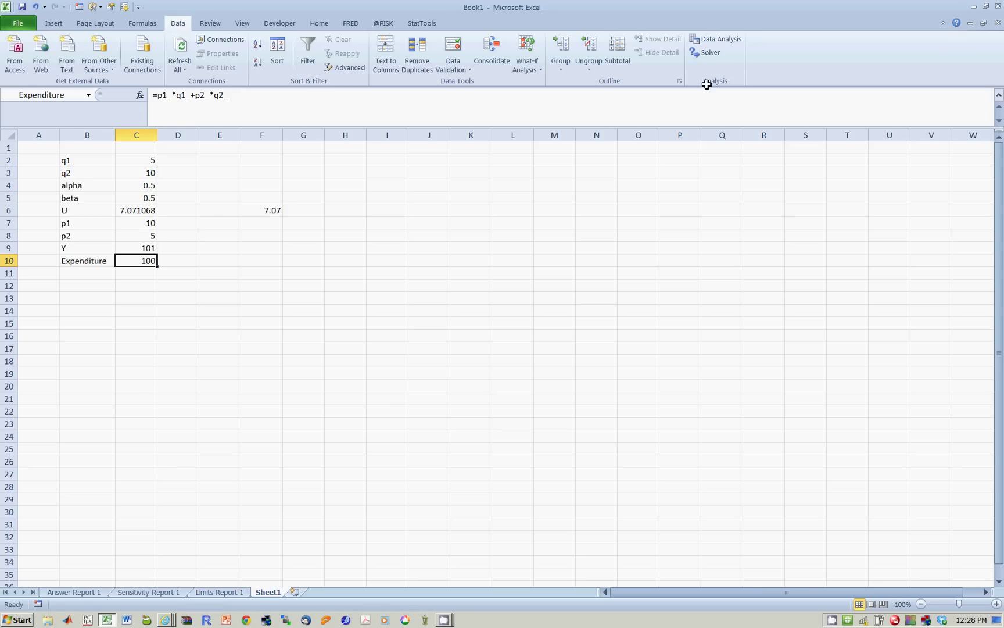
Step: Re-run Solver and keep the new solution q1 5.050005, q2 10.10001, U 7.141786
{"action": "left_click", "coordinate": [707, 53]}
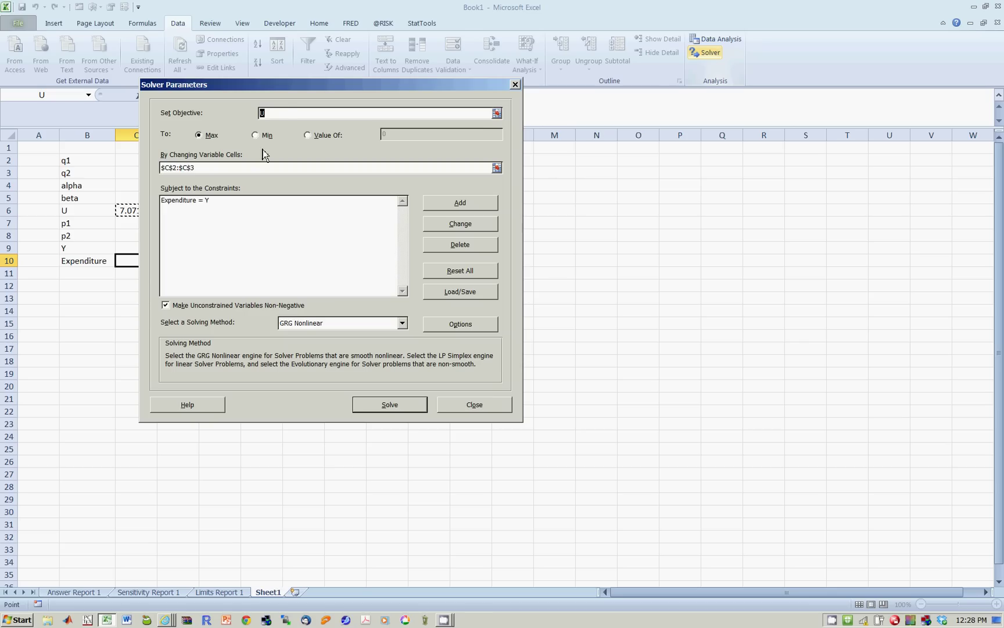
{"action": "left_click_drag", "start_coordinate": [309, 85], "coordinate": [437, 101]}
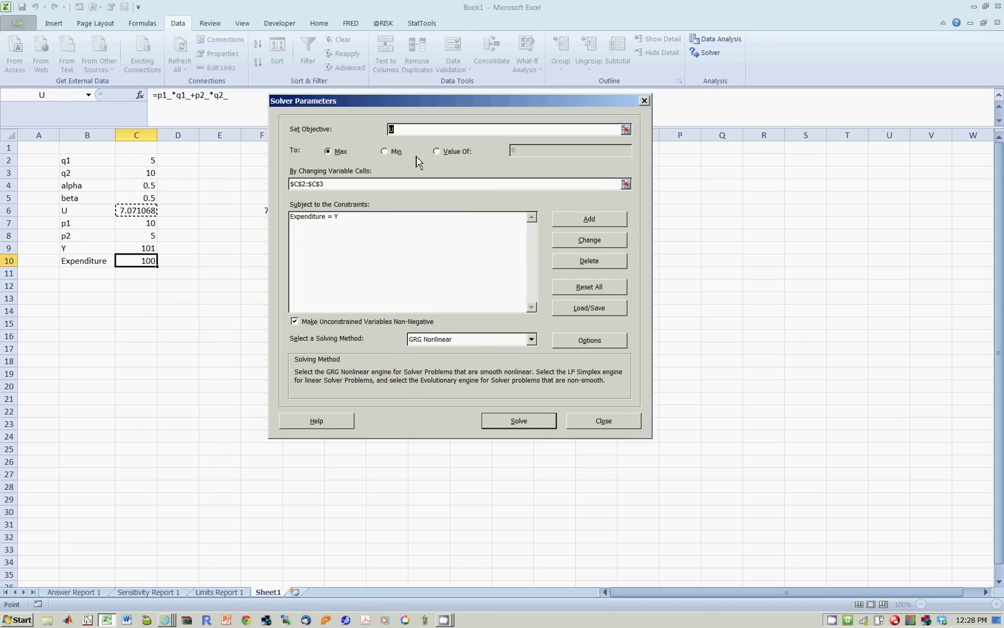
{"action": "left_click", "coordinate": [508, 420]}
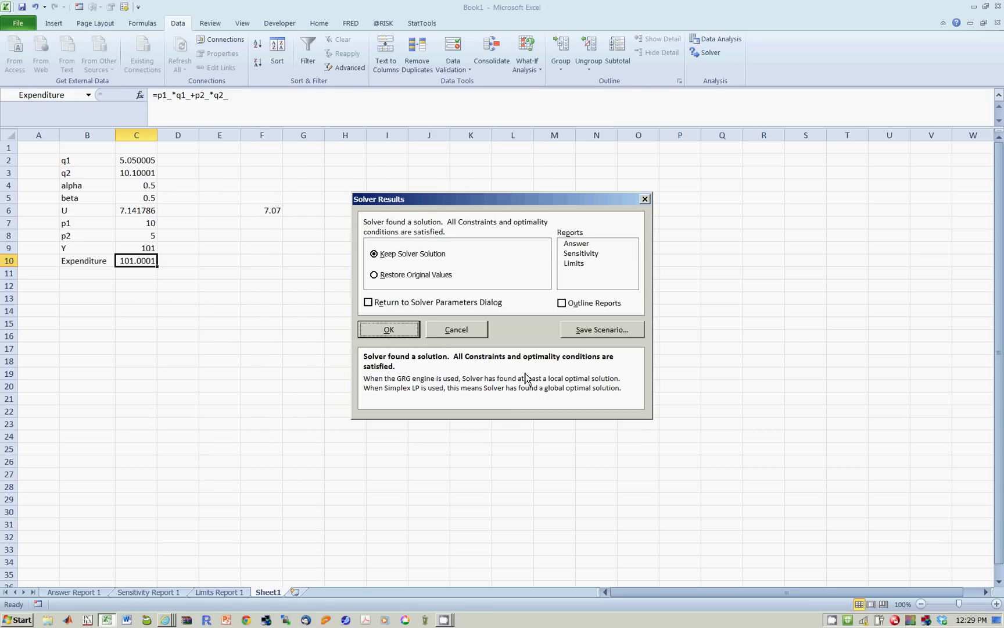
{"action": "left_click", "coordinate": [389, 329]}
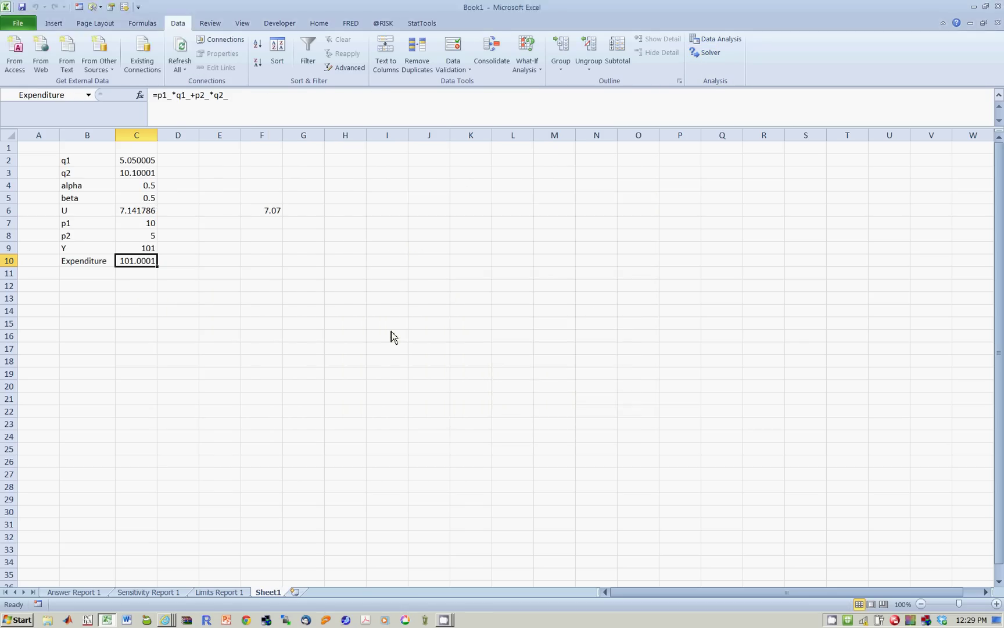
Step: Enter =U-F6 in E6 for the 0.071786 utility gain, then compare with Sensitivity Report 1
{"action": "left_click", "coordinate": [212, 211]}
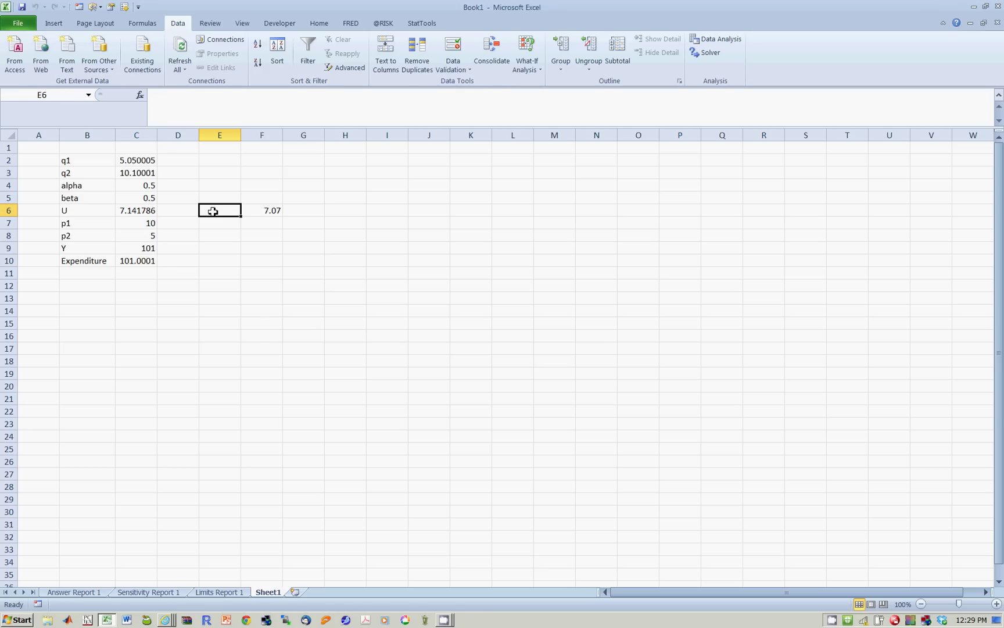
{"action": "type", "text": "="}
{"action": "left_click", "coordinate": [129, 213]}
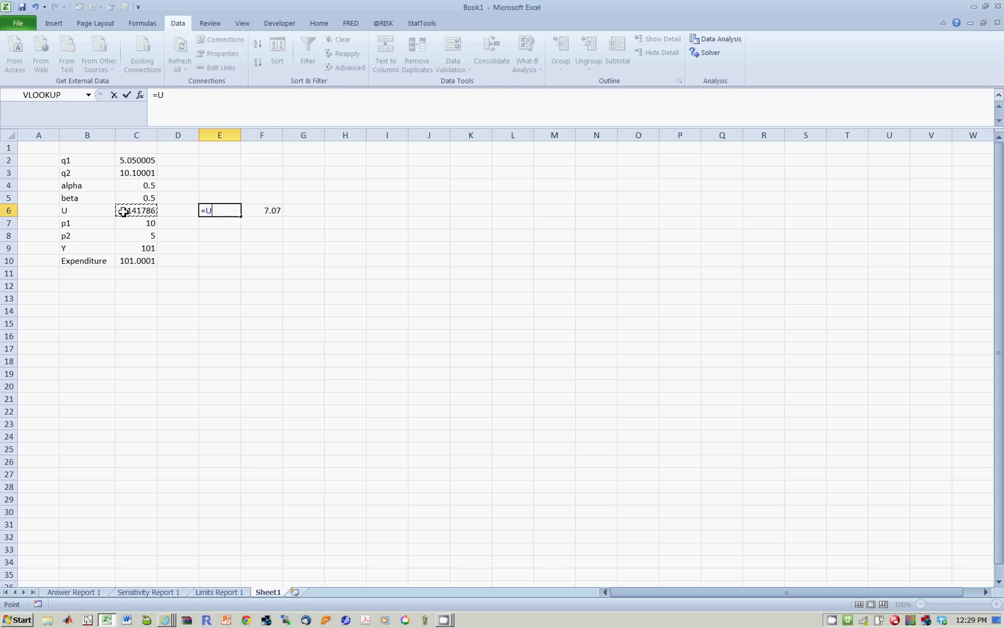
{"action": "type", "text": "-"}
{"action": "left_click", "coordinate": [263, 210]}
{"action": "key", "text": "Return"}
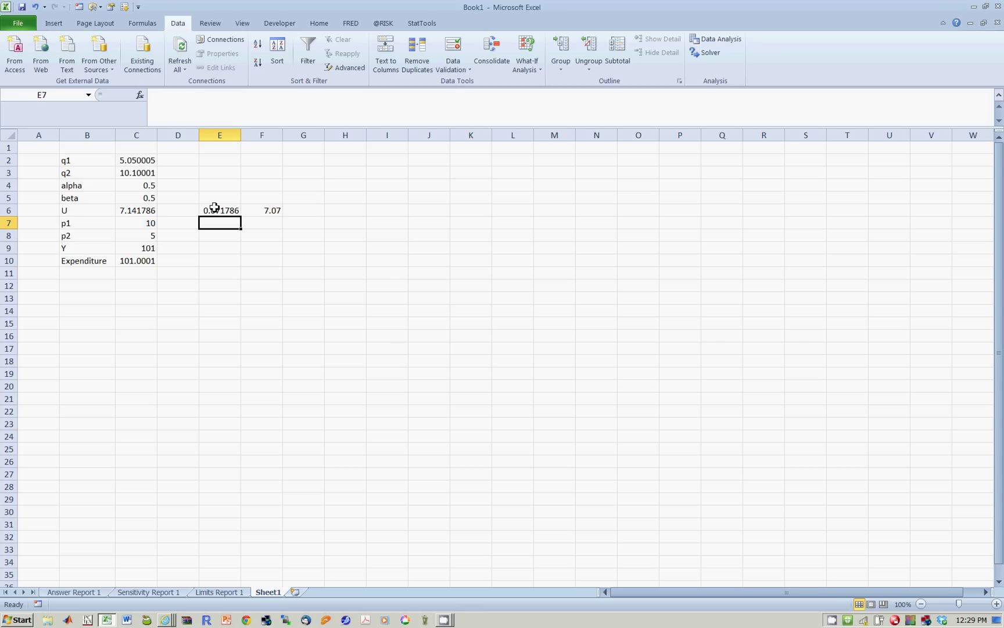
{"action": "left_click", "coordinate": [219, 592]}
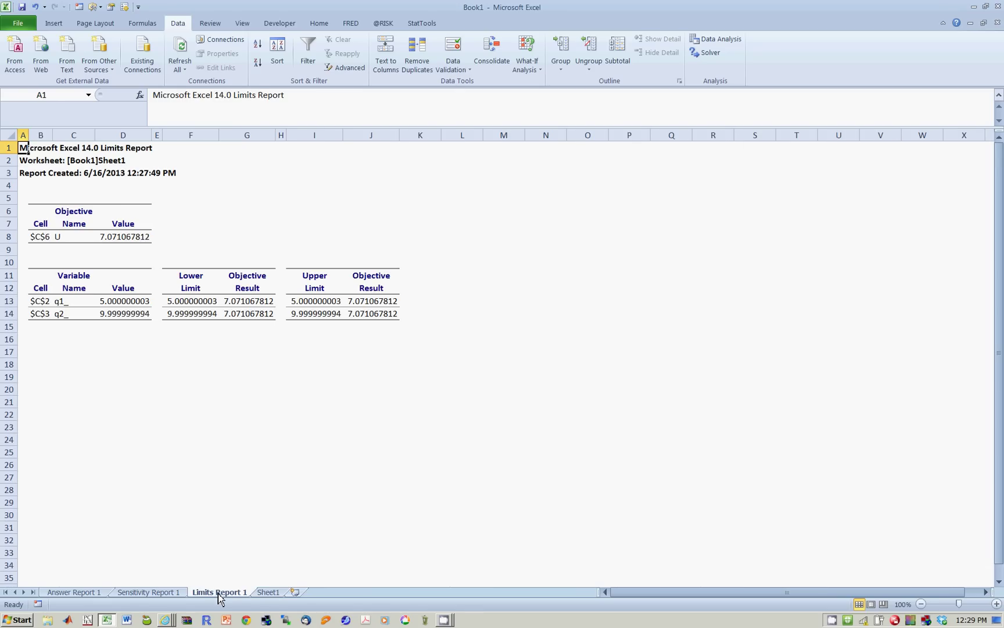
{"action": "left_click", "coordinate": [179, 592]}
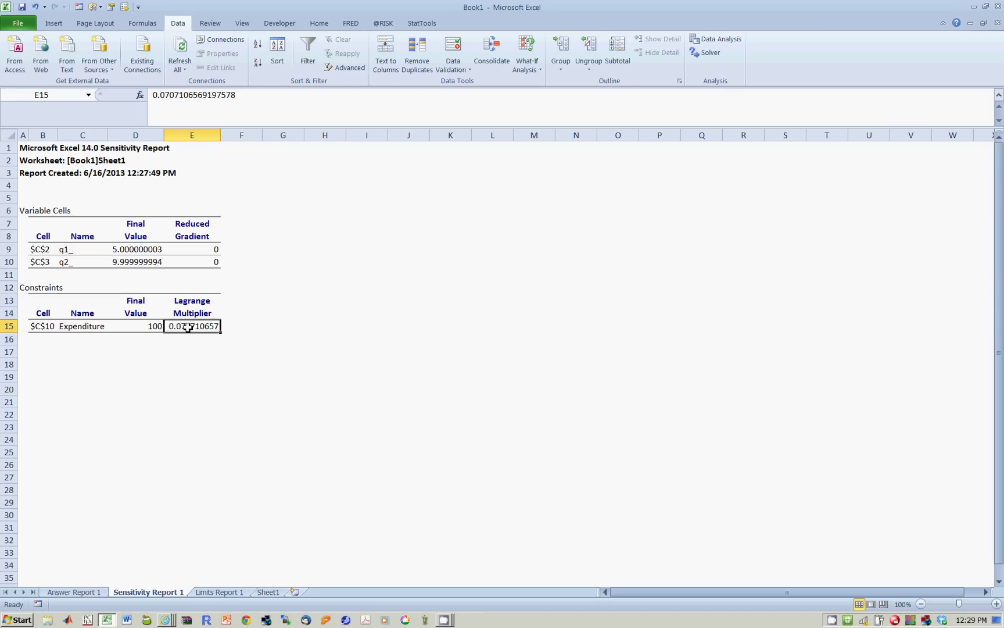